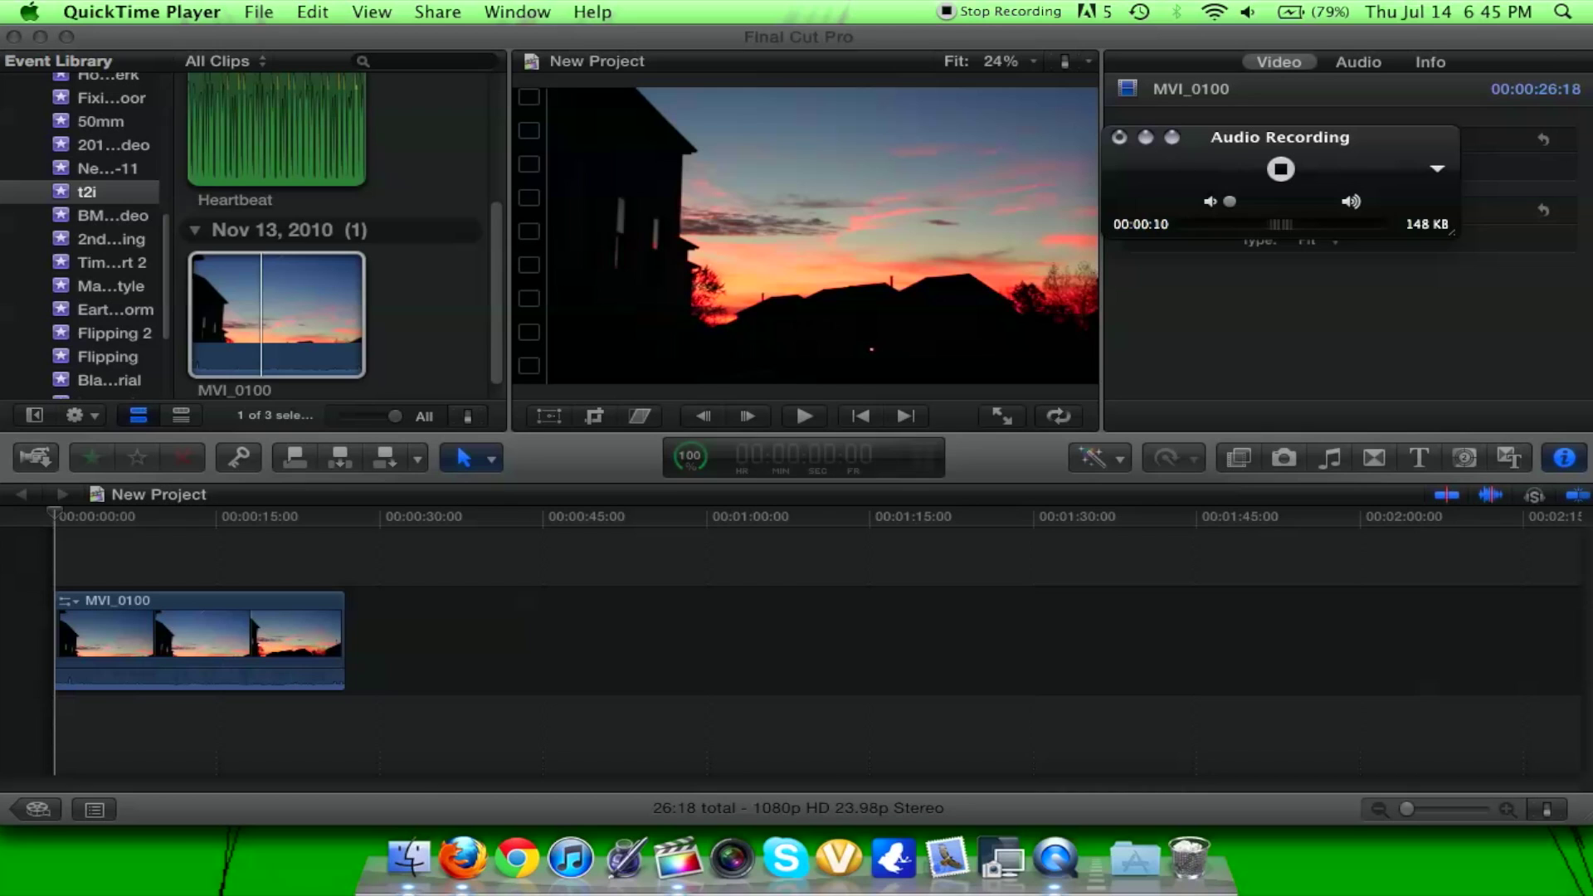
Step: Switch to Final Cut Pro, show the effects browser and look through the FxFactory Pro video effects
{"action": "key", "text": "super+Tab"}
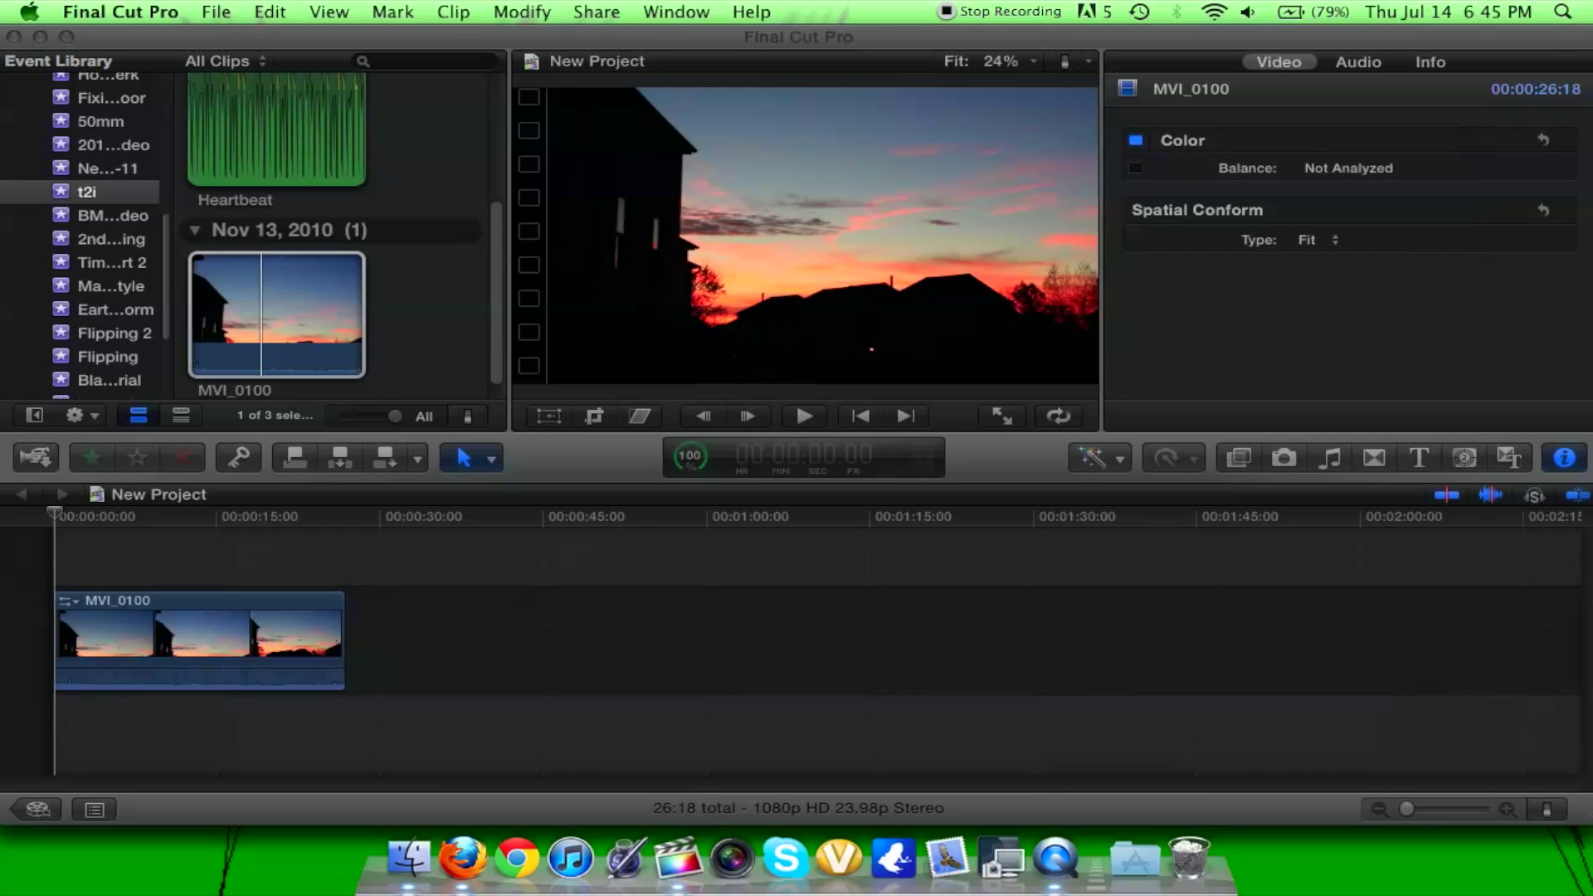
{"action": "key", "text": "super+5"}
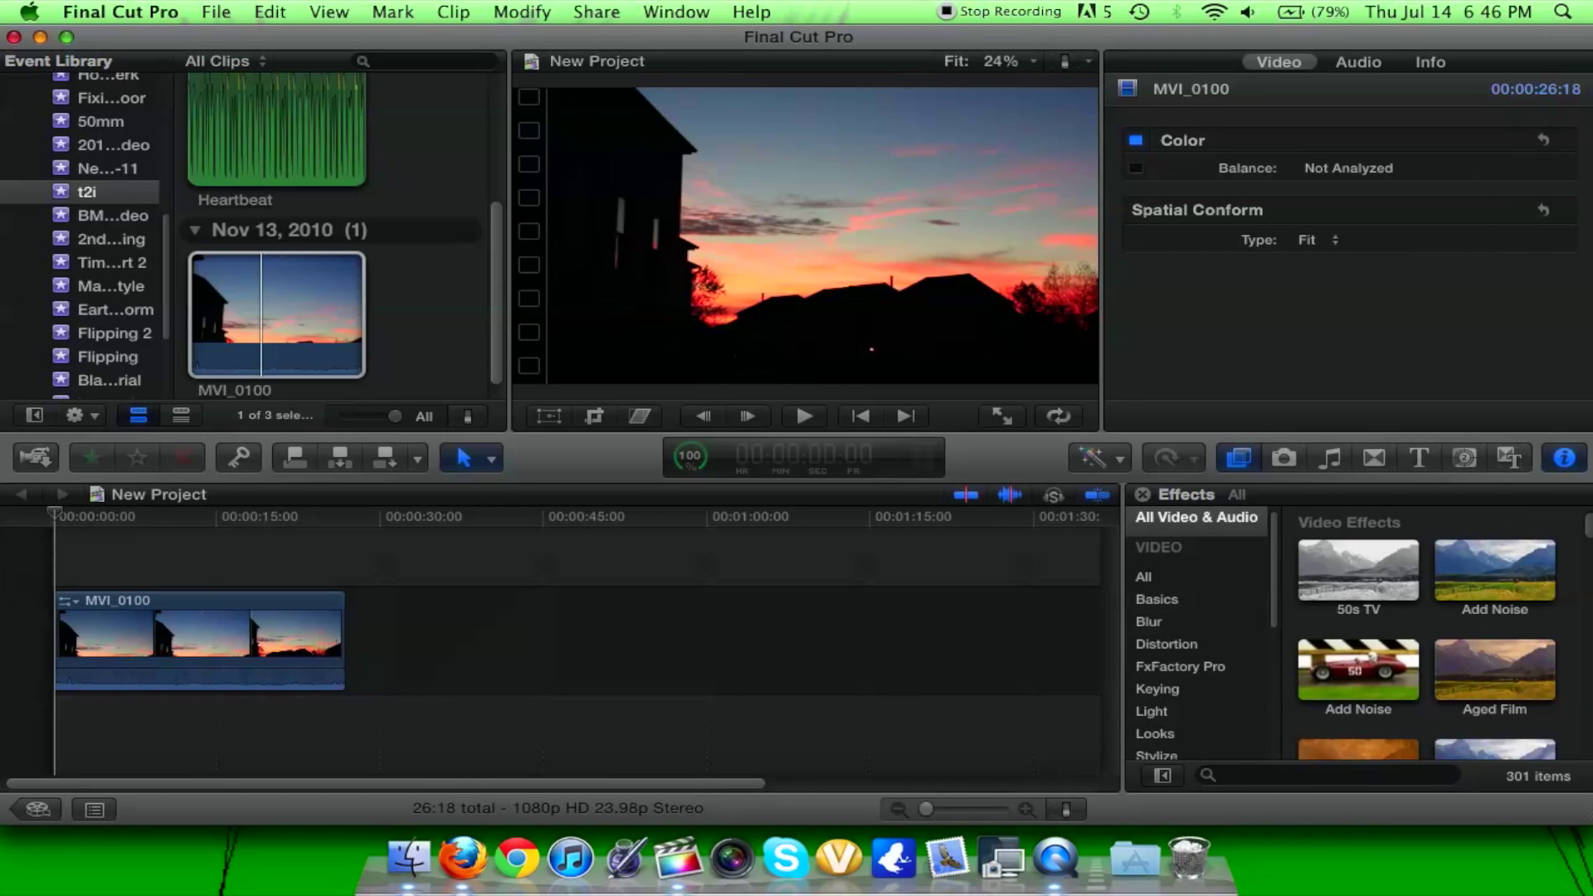
{"action": "left_click", "coordinate": [1180, 667]}
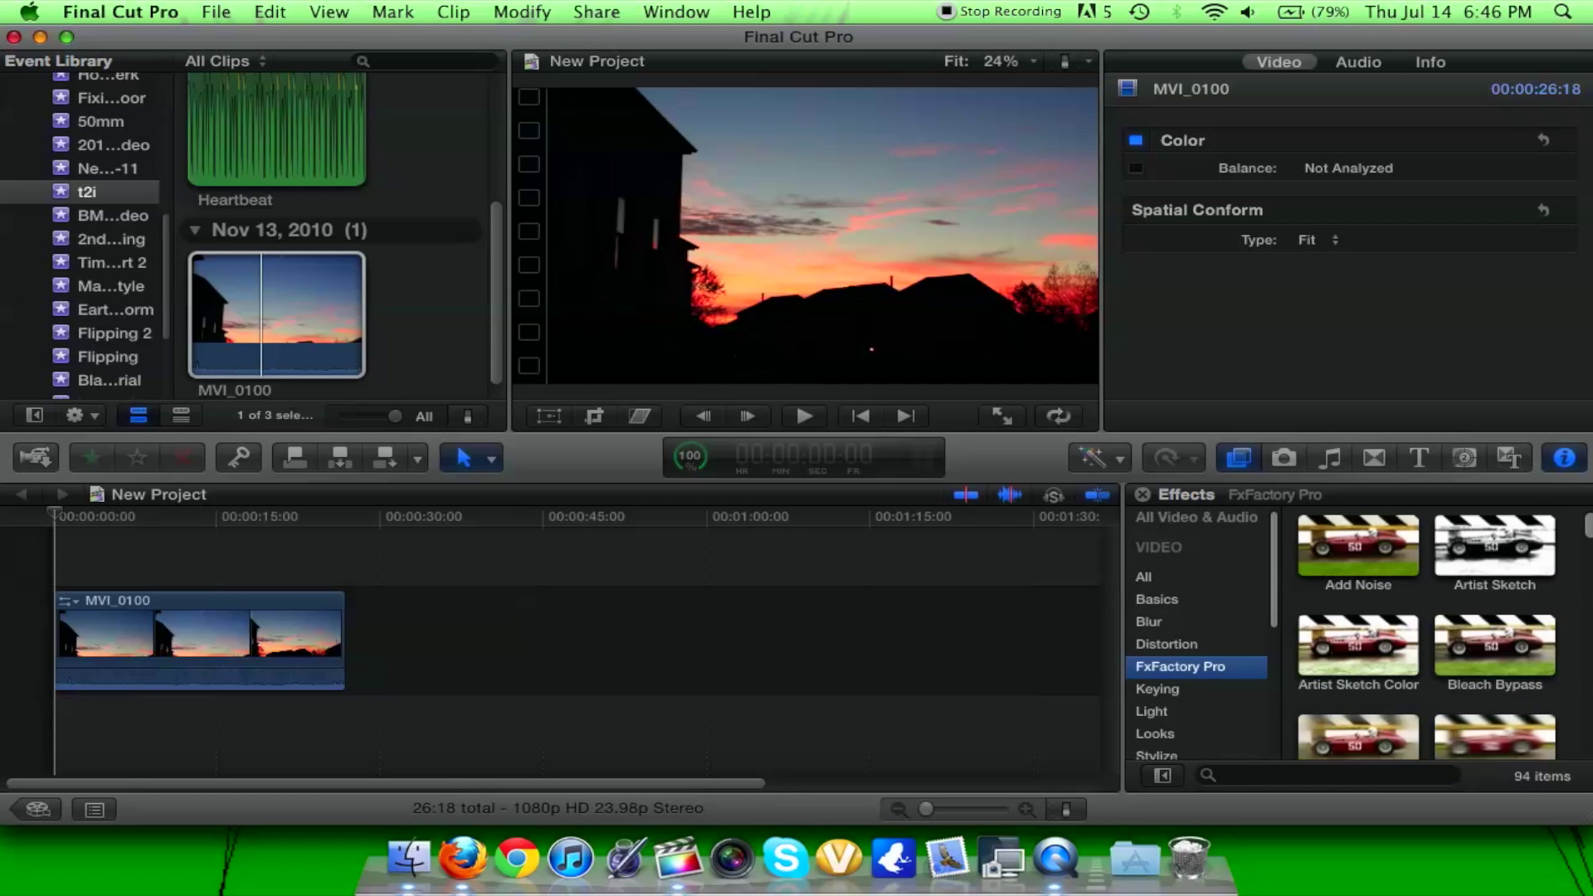
{"action": "scroll", "coordinate": [1427, 633], "scroll_direction": "down", "scroll_amount": 5}
{"action": "scroll", "coordinate": [1428, 634], "scroll_direction": "down", "scroll_amount": 1}
{"action": "scroll", "coordinate": [1427, 633], "scroll_direction": "down", "scroll_amount": 5}
{"action": "scroll", "coordinate": [1427, 633], "scroll_direction": "down", "scroll_amount": 3}
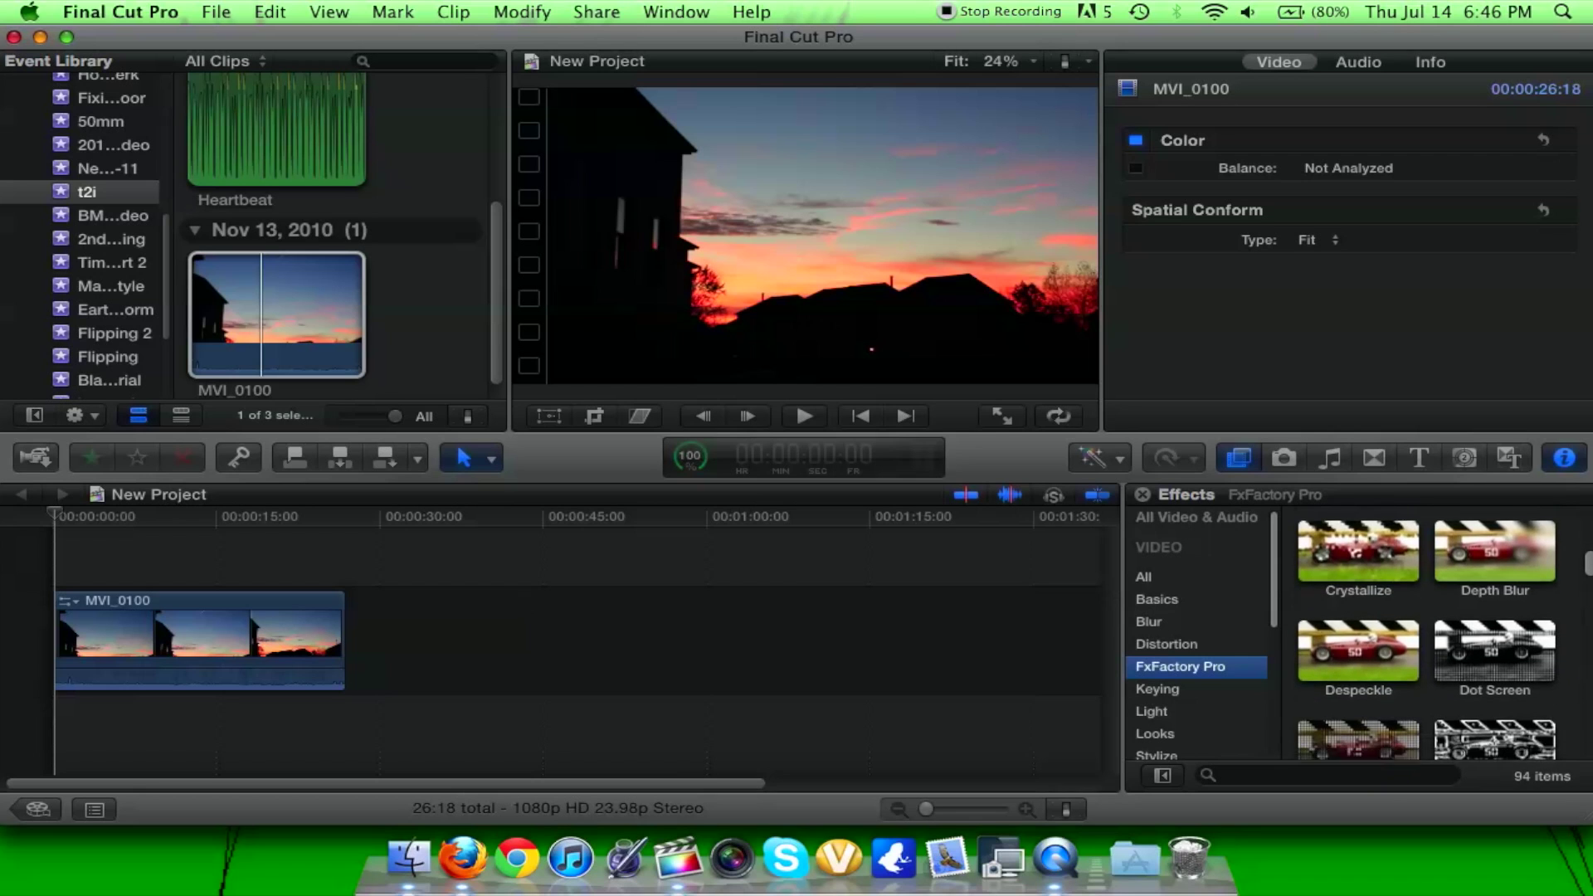
{"action": "scroll", "coordinate": [1427, 634], "scroll_direction": "down", "scroll_amount": 3}
Step: Switch to Firefox and examine the FxFactory page for its plug-in overview and its free and commercial download options
{"action": "key", "text": "super+Tab"}
{"action": "key", "text": "super+Tab"}
{"action": "key", "text": "super+Tab"}
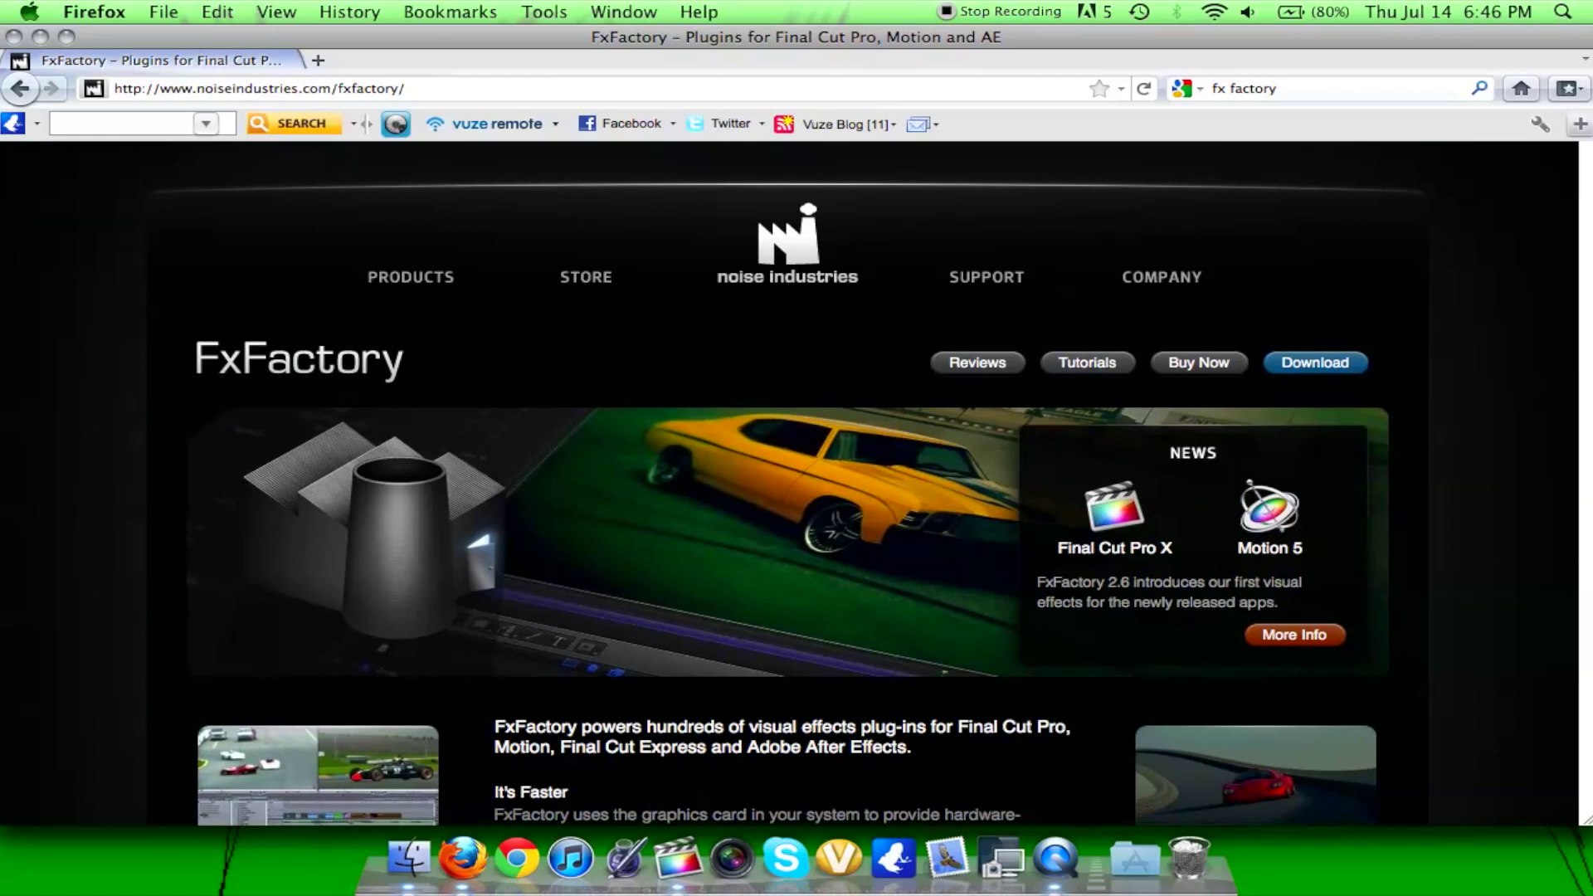
{"action": "scroll", "coordinate": [788, 481], "scroll_direction": "down", "scroll_amount": 5}
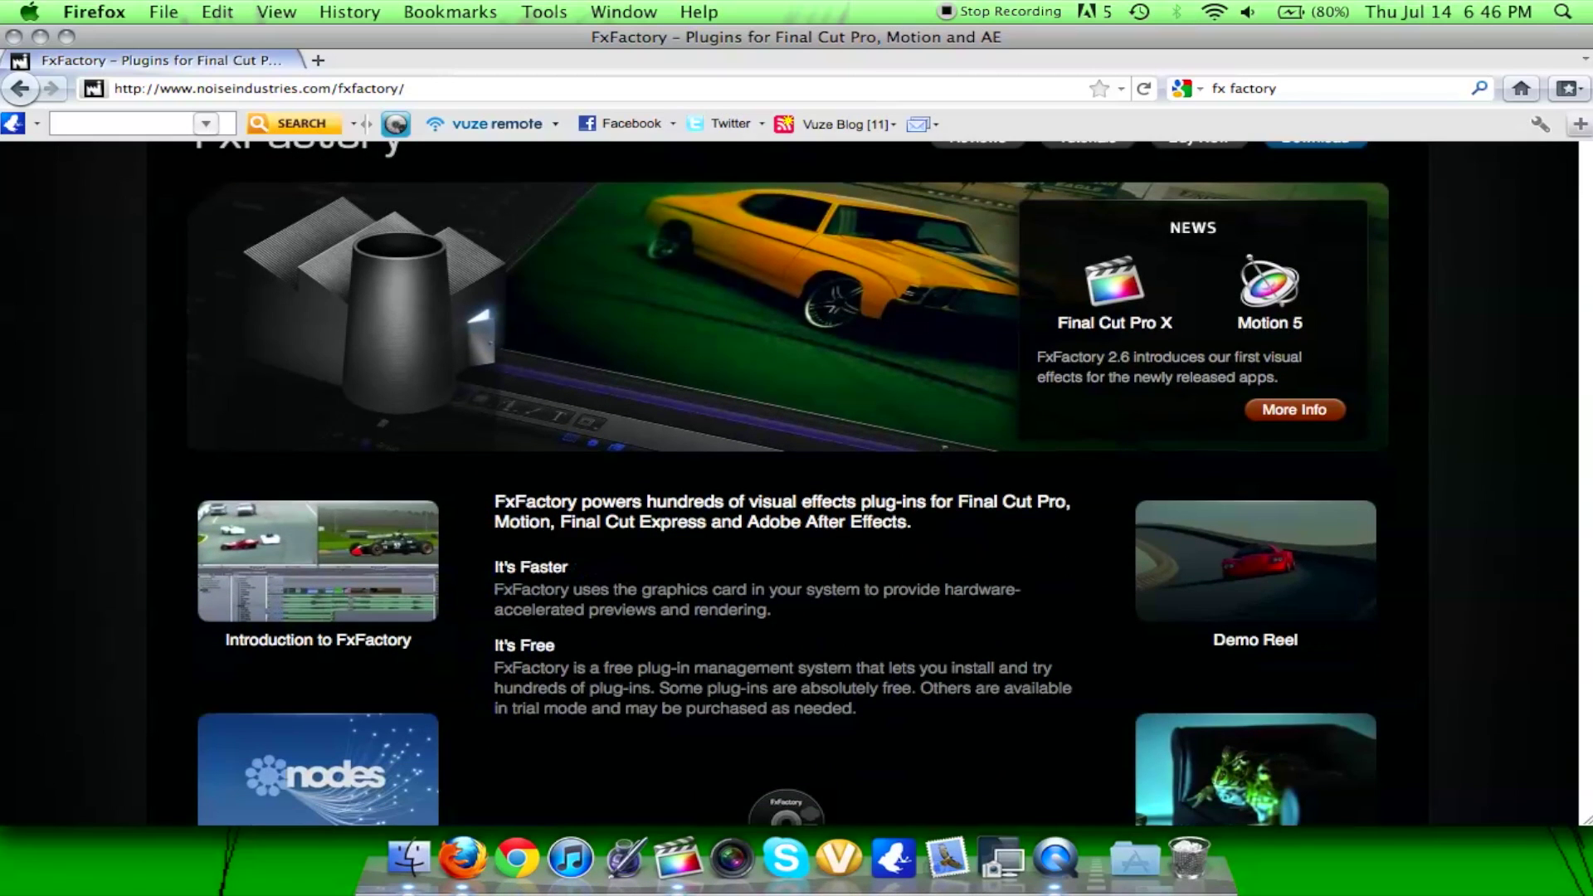
{"action": "scroll", "coordinate": [316, 747], "scroll_direction": "down", "scroll_amount": 5}
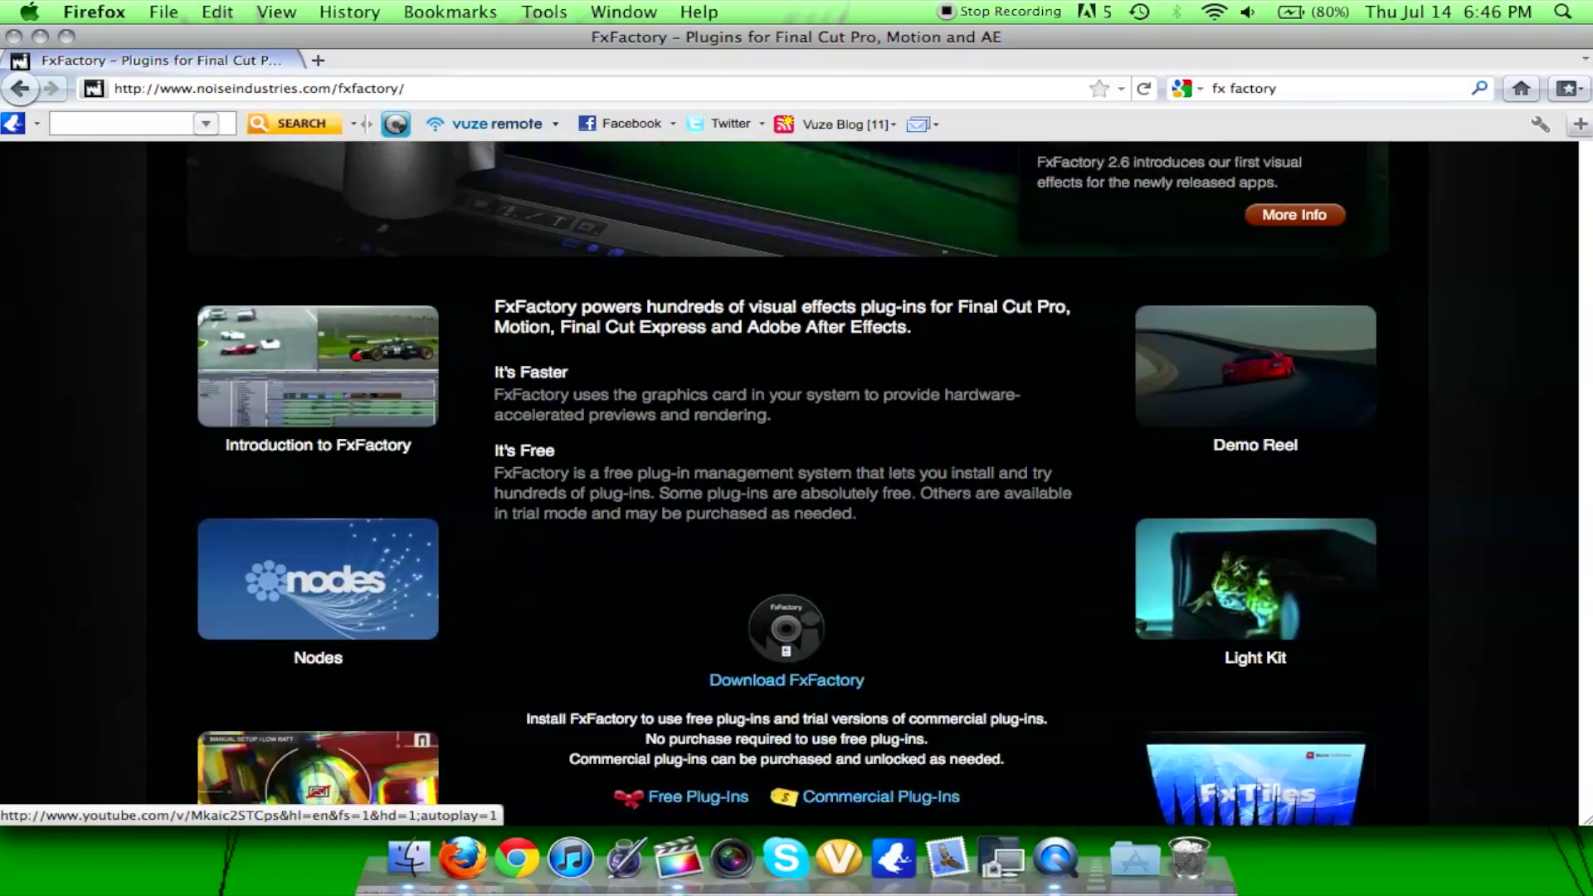
{"action": "scroll", "coordinate": [315, 747], "scroll_direction": "down", "scroll_amount": 3}
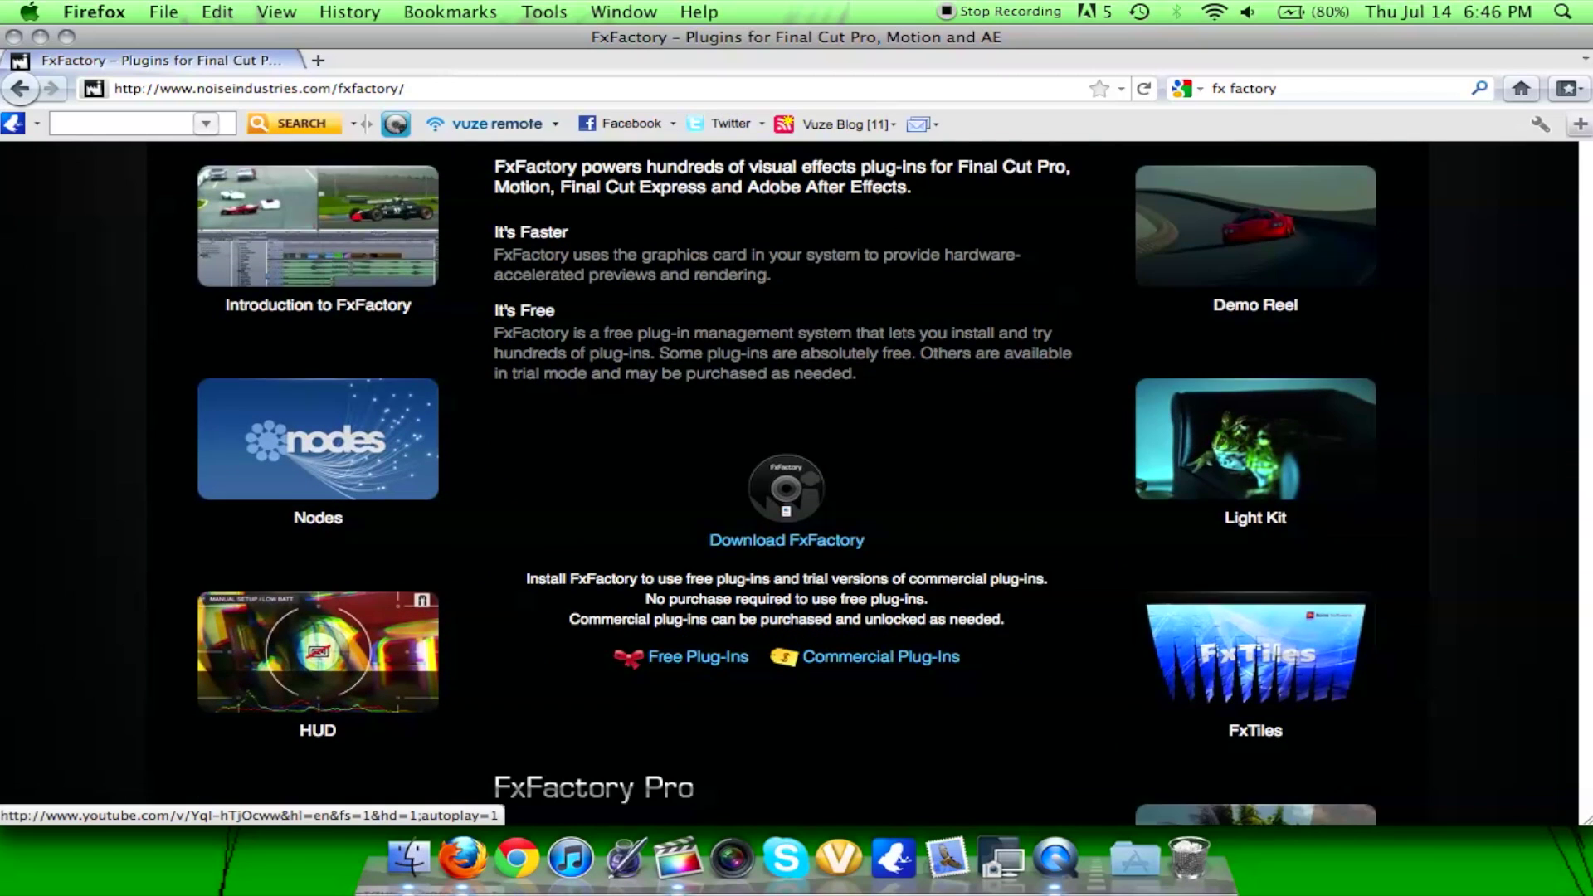
{"action": "scroll", "coordinate": [316, 747], "scroll_direction": "up", "scroll_amount": 12}
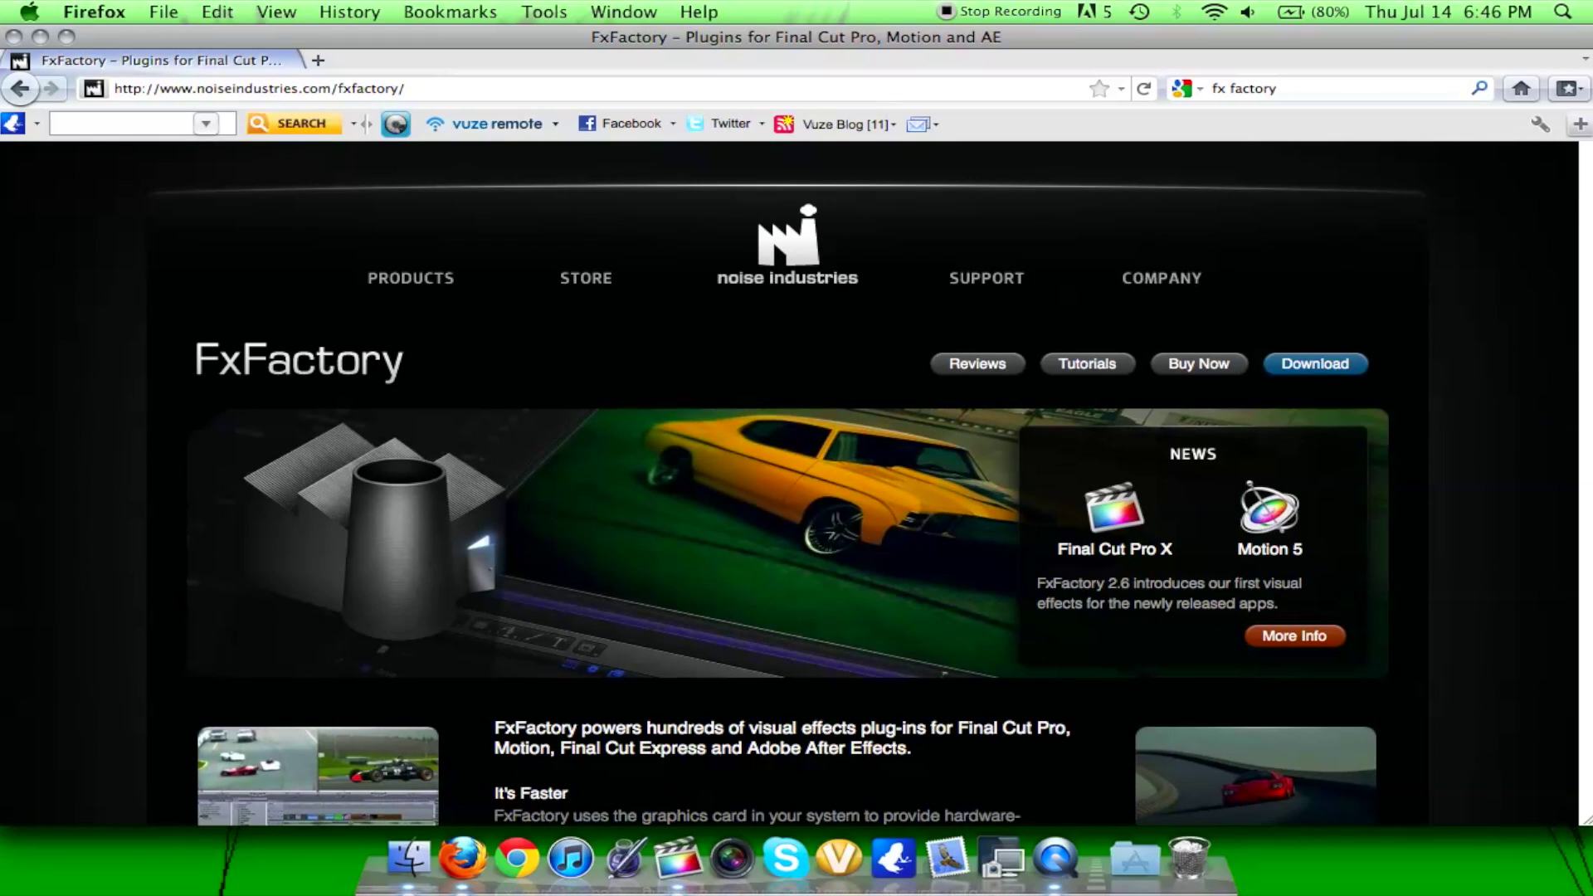
Step: Return to Final Cut Pro and select the MVI_0100 clip in the timeline with the playhead at 17:22
{"action": "key", "text": "super+Tab"}
{"action": "key", "text": "super+Tab"}
{"action": "key", "text": "super+shift+Tab"}
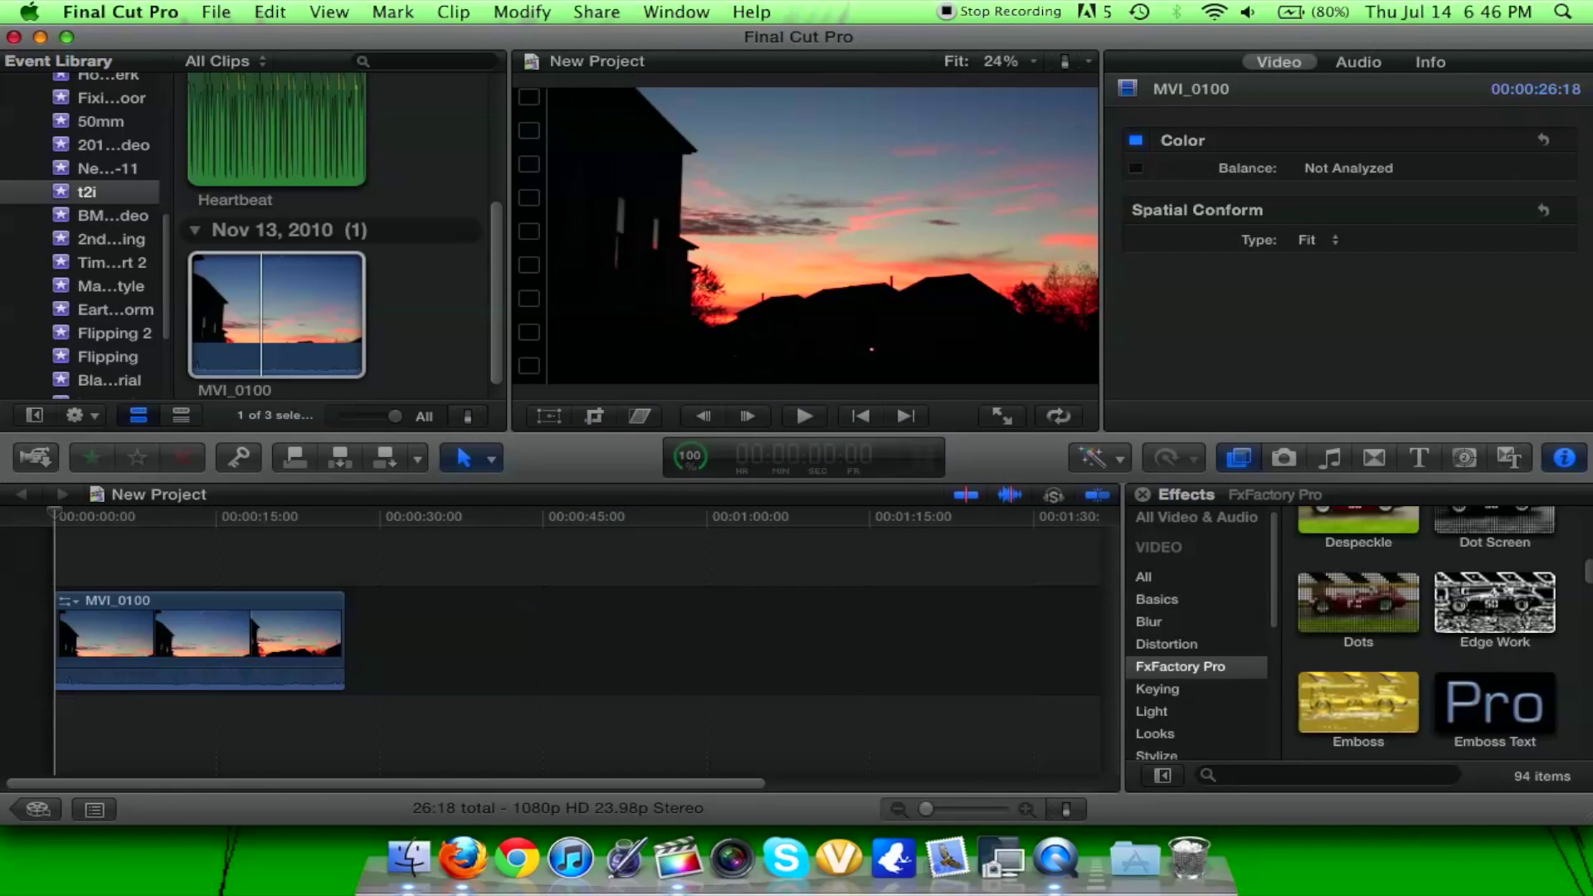
{"action": "scroll", "coordinate": [1426, 632], "scroll_direction": "down", "scroll_amount": 5}
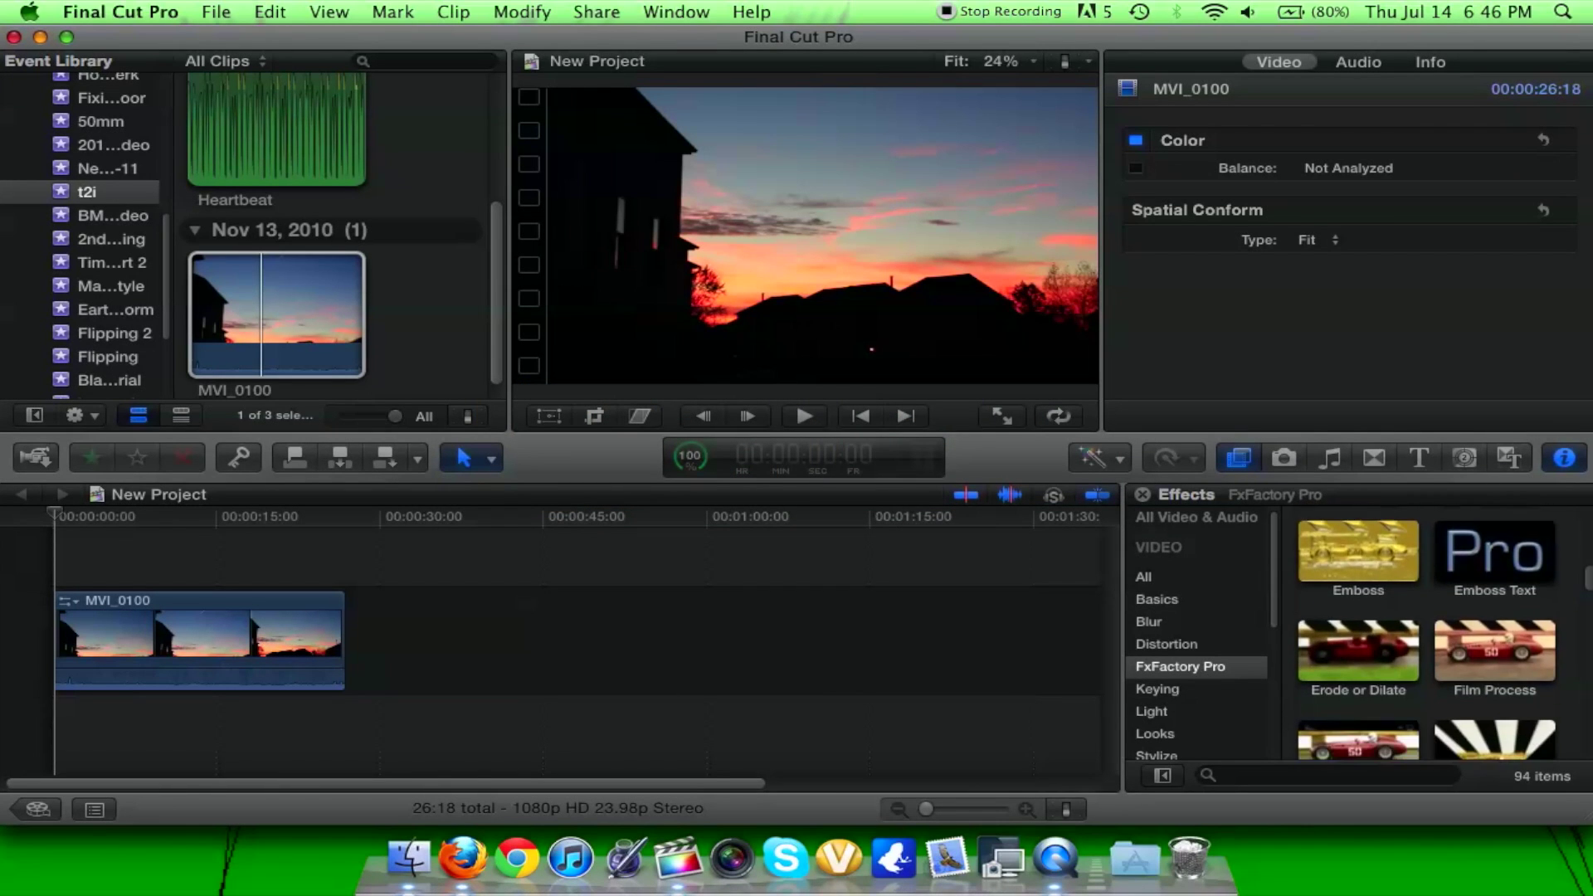
{"action": "scroll", "coordinate": [1426, 632], "scroll_direction": "down", "scroll_amount": 5}
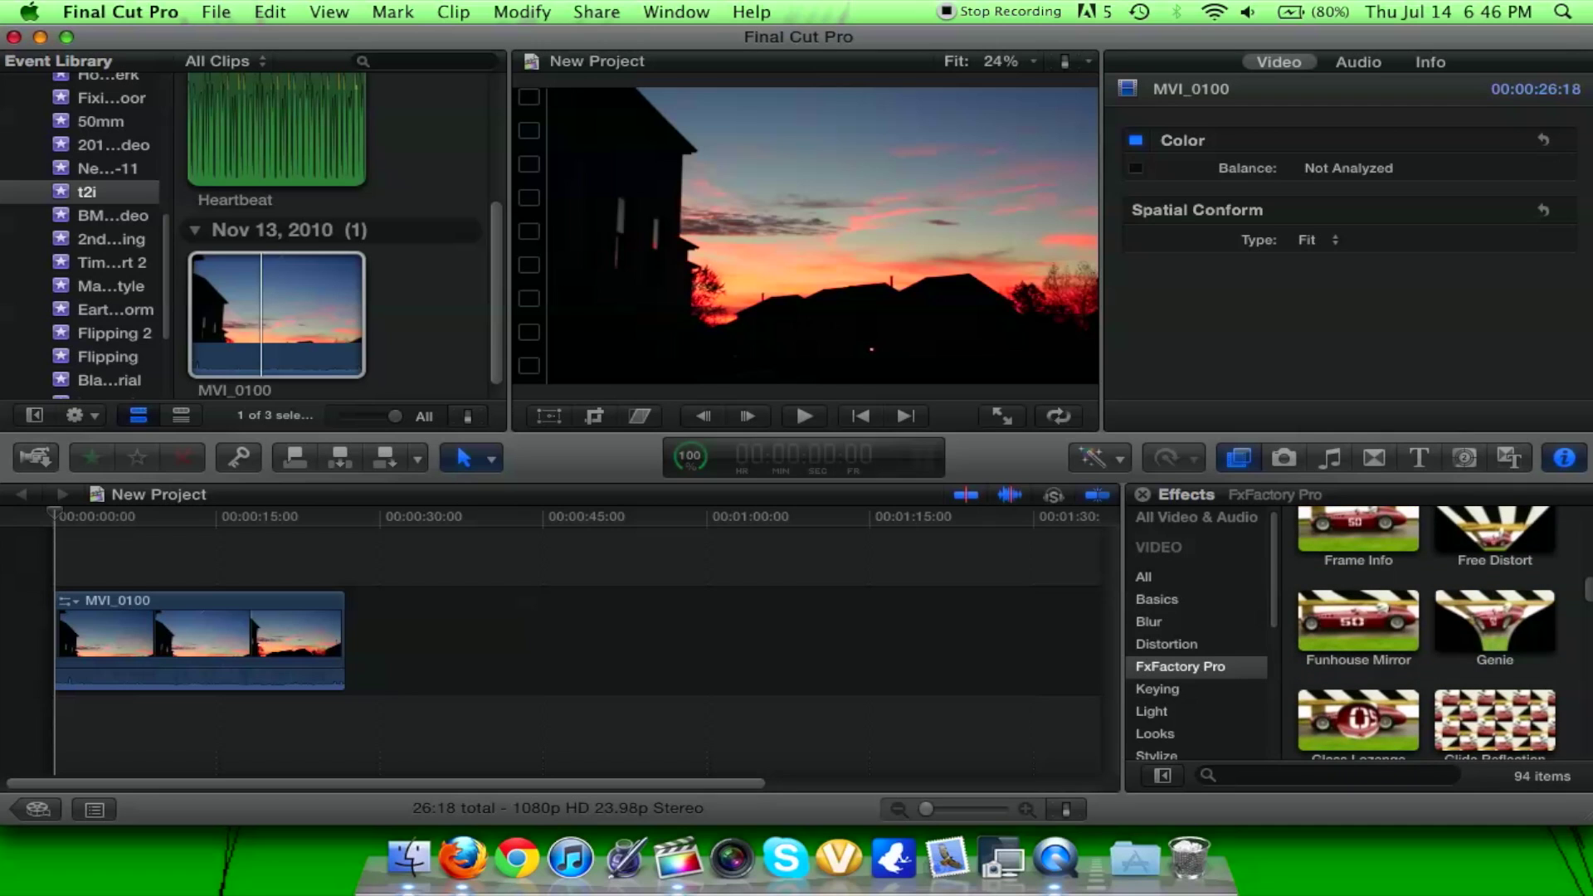
{"action": "left_click", "coordinate": [250, 639]}
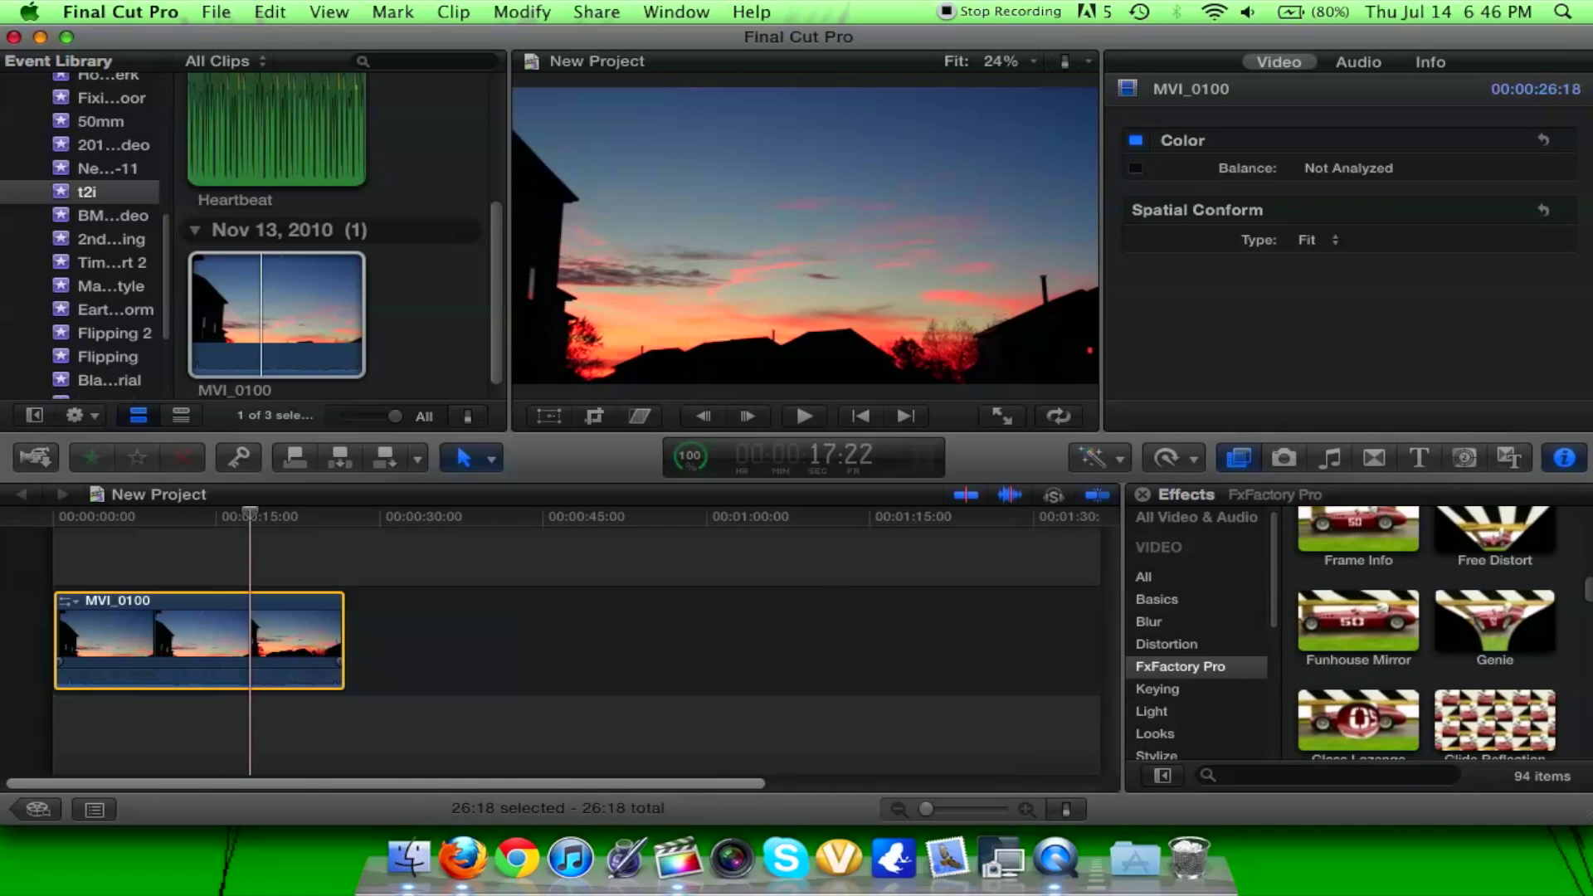
Step: Raise the display brightness of the computer by several levels
{"action": "key", "text": "F2"}
{"action": "key", "text": "F2"}
{"action": "key", "text": "F2"}
{"action": "key", "text": "F2"}
{"action": "key", "text": "F2"}
{"action": "key", "text": "F2"}
{"action": "key", "text": "F2"}
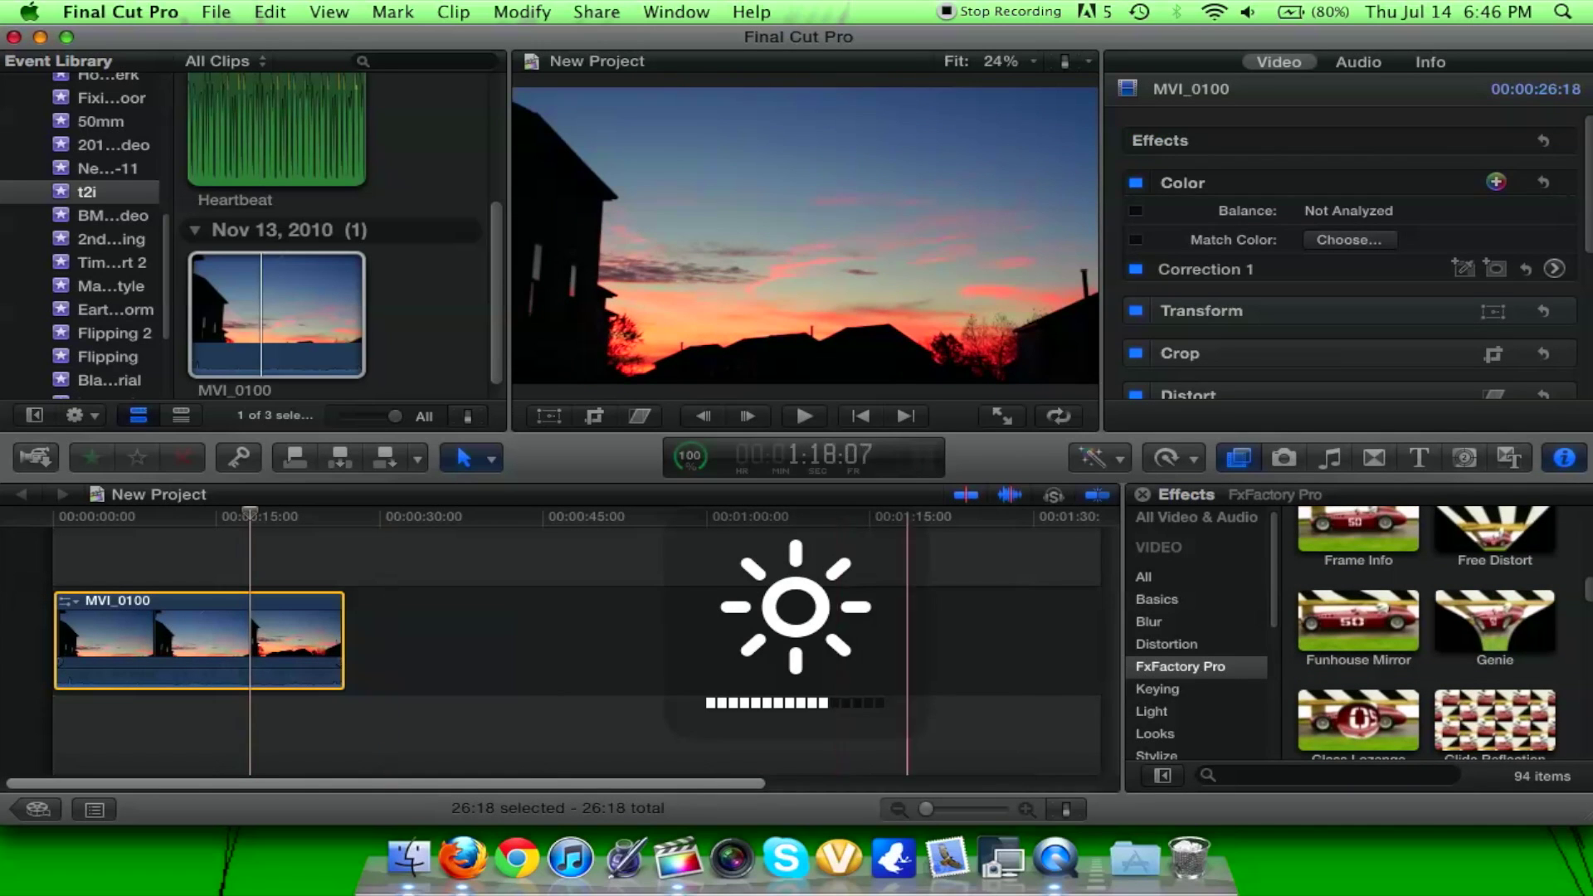
Step: Apply the FxFactory Pro effects Hexagons and Kaleidoscope to the MVI_0100 clip in the timeline
{"action": "scroll", "coordinate": [1427, 632], "scroll_direction": "down", "scroll_amount": 3}
{"action": "scroll", "coordinate": [1426, 632], "scroll_direction": "down", "scroll_amount": 2}
{"action": "double_click", "coordinate": [1494, 684]}
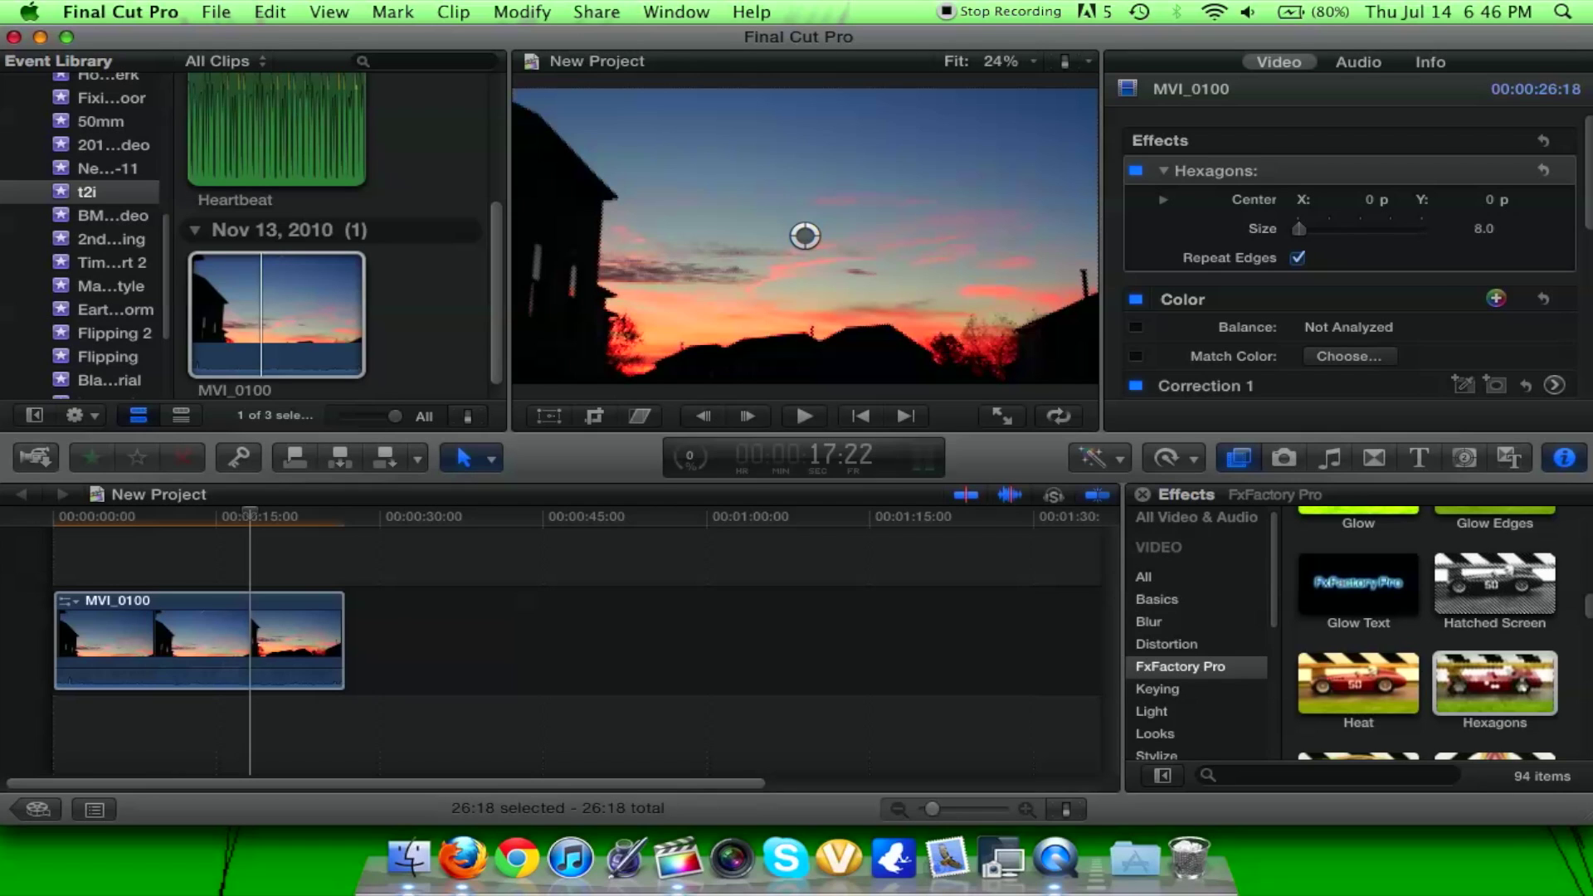
{"action": "scroll", "coordinate": [1427, 635], "scroll_direction": "down", "scroll_amount": 3}
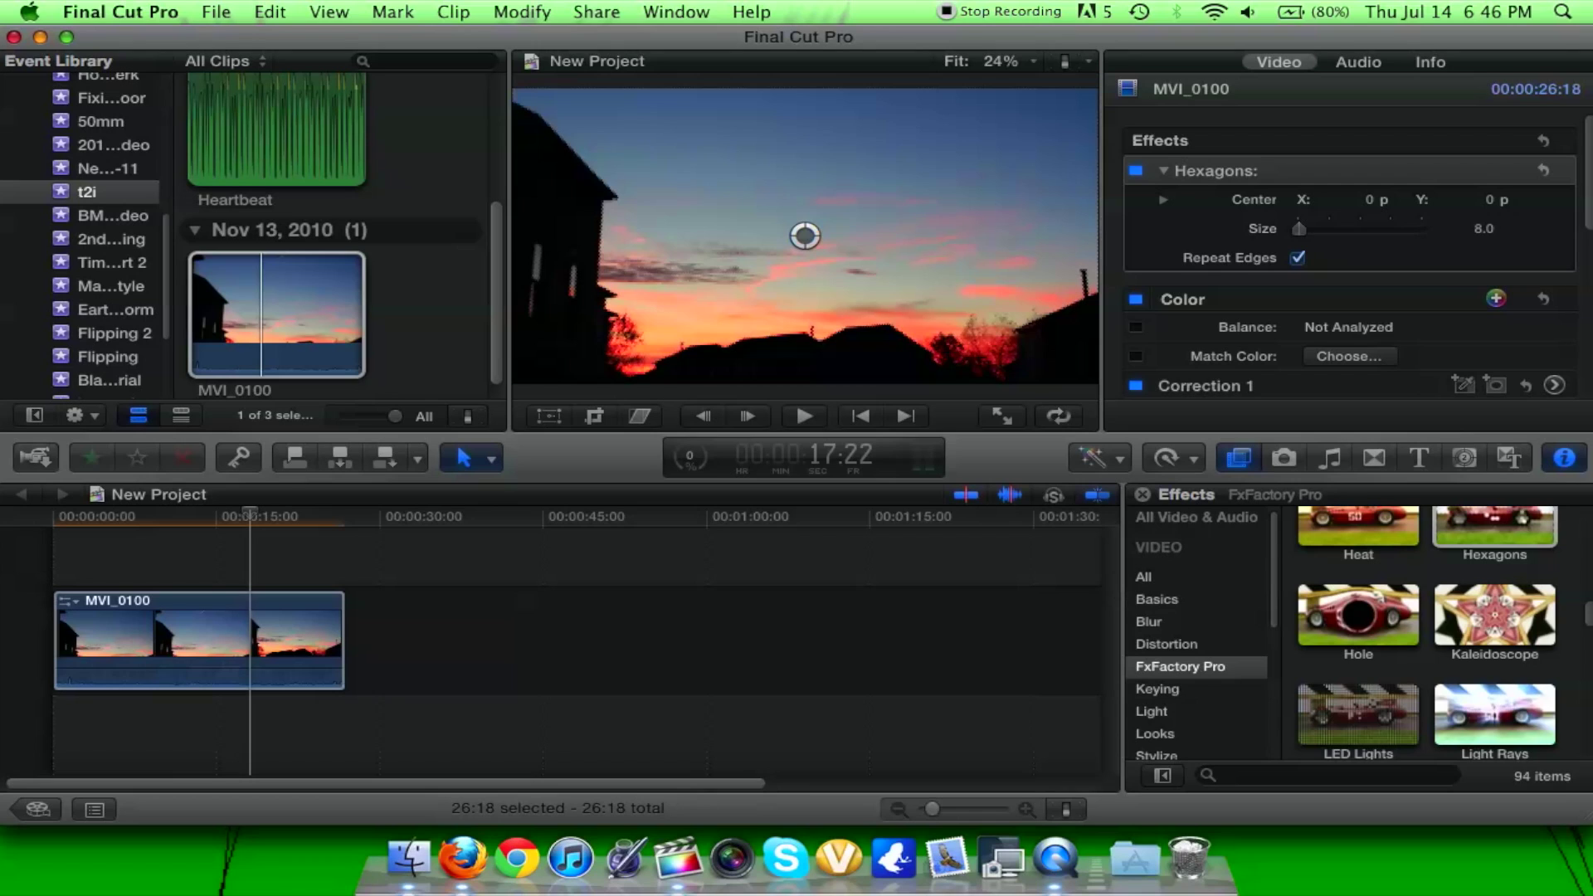
{"action": "left_click", "coordinate": [1494, 616]}
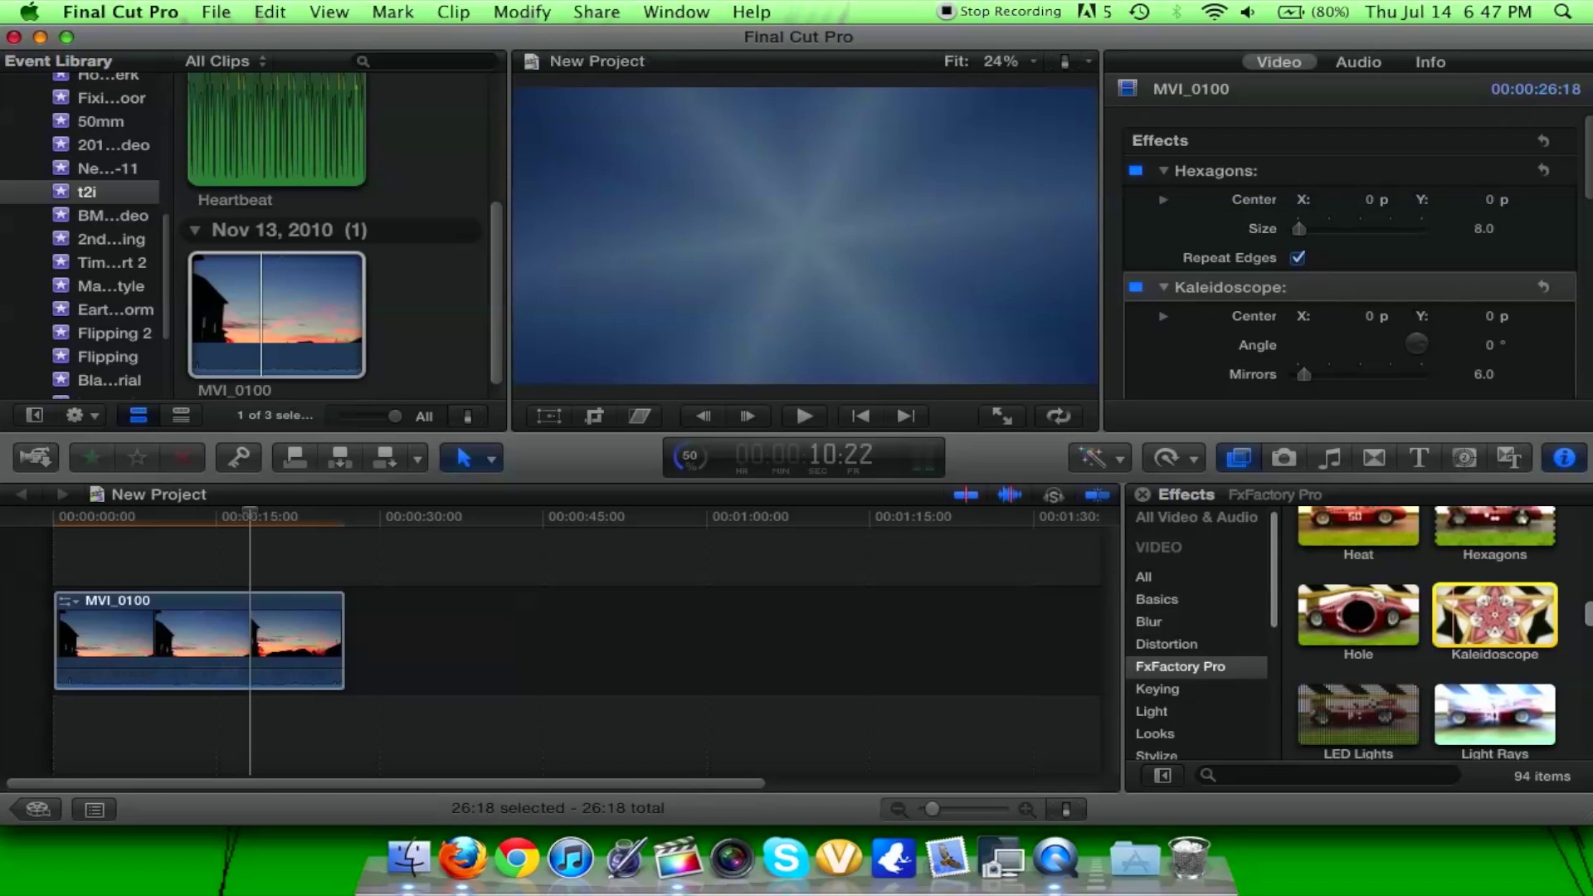
Step: Move the playhead to 13:13 in the MVI_0100 clip and try to apply the Neon Edges effect
{"action": "left_click", "coordinate": [247, 639]}
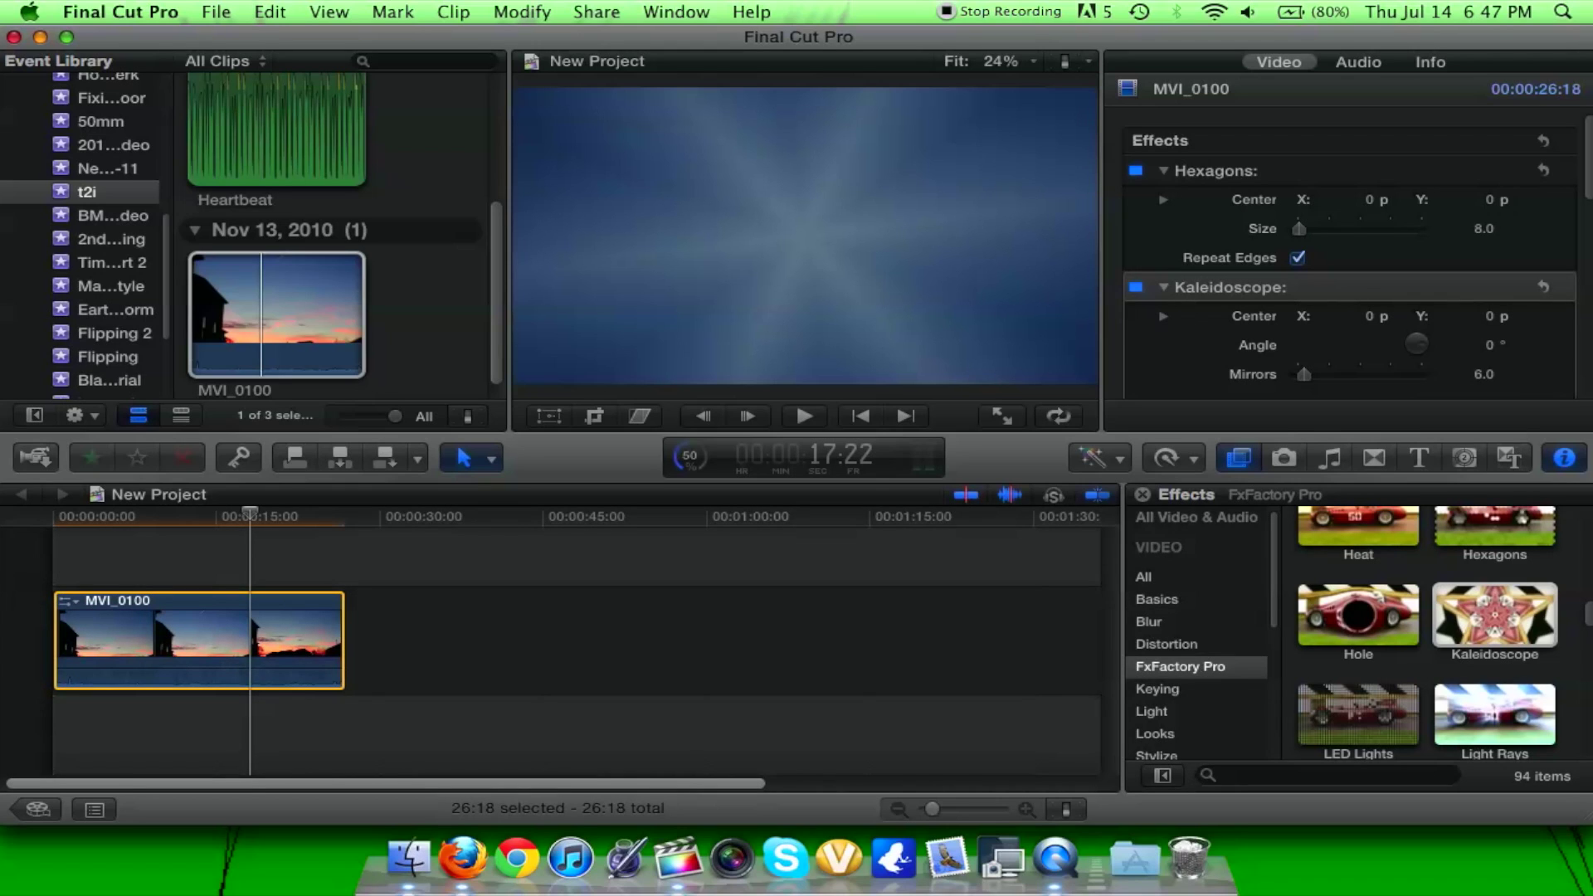
{"action": "left_click", "coordinate": [202, 638]}
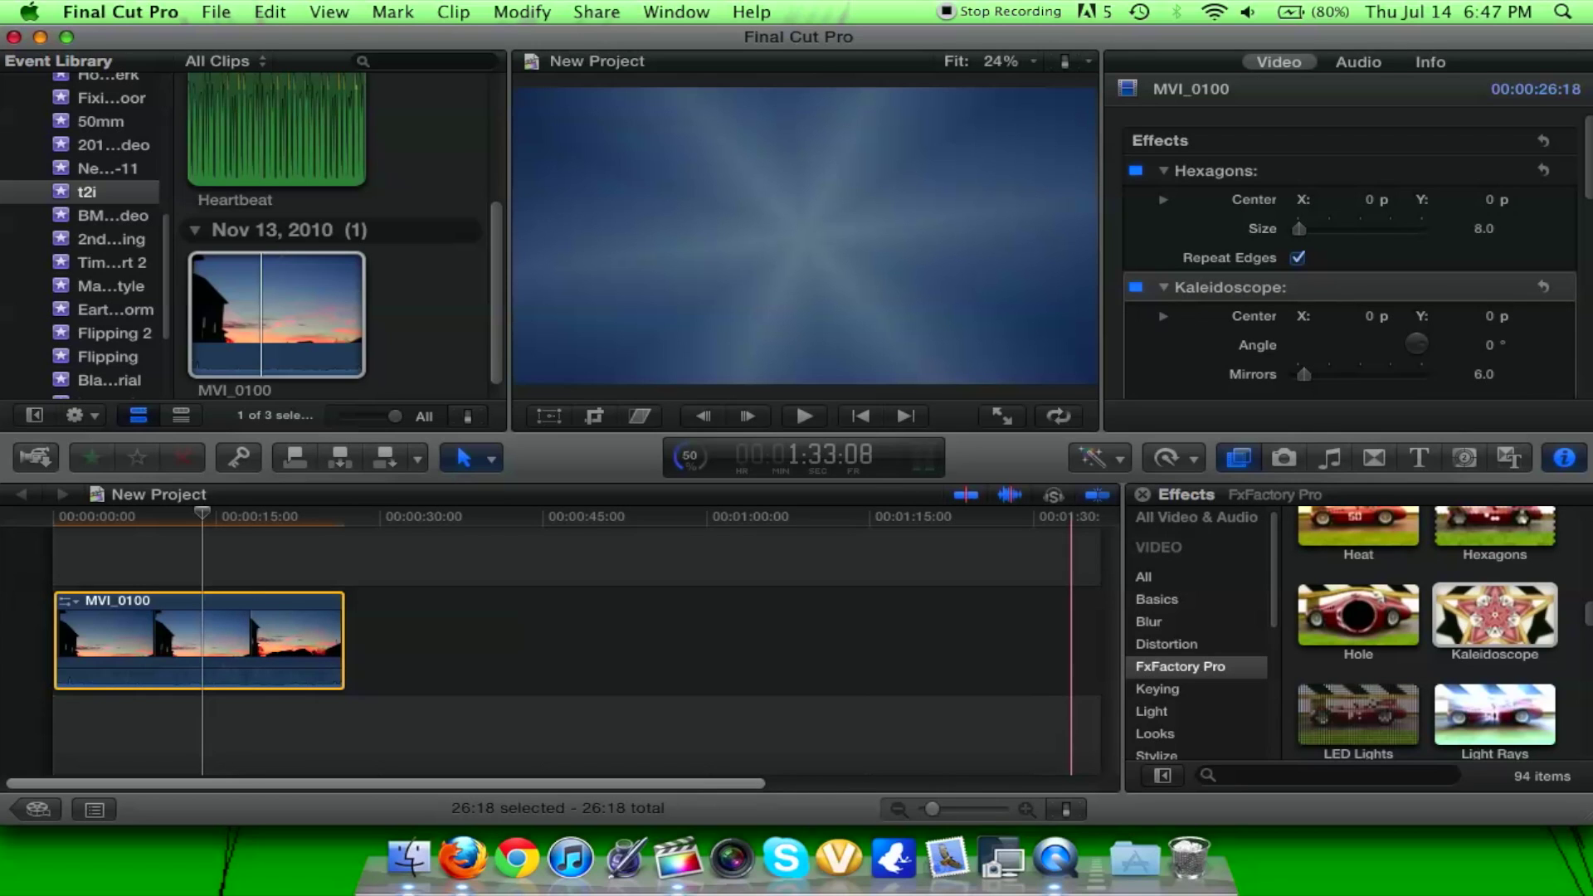
{"action": "scroll", "coordinate": [1428, 631], "scroll_direction": "down", "scroll_amount": 5}
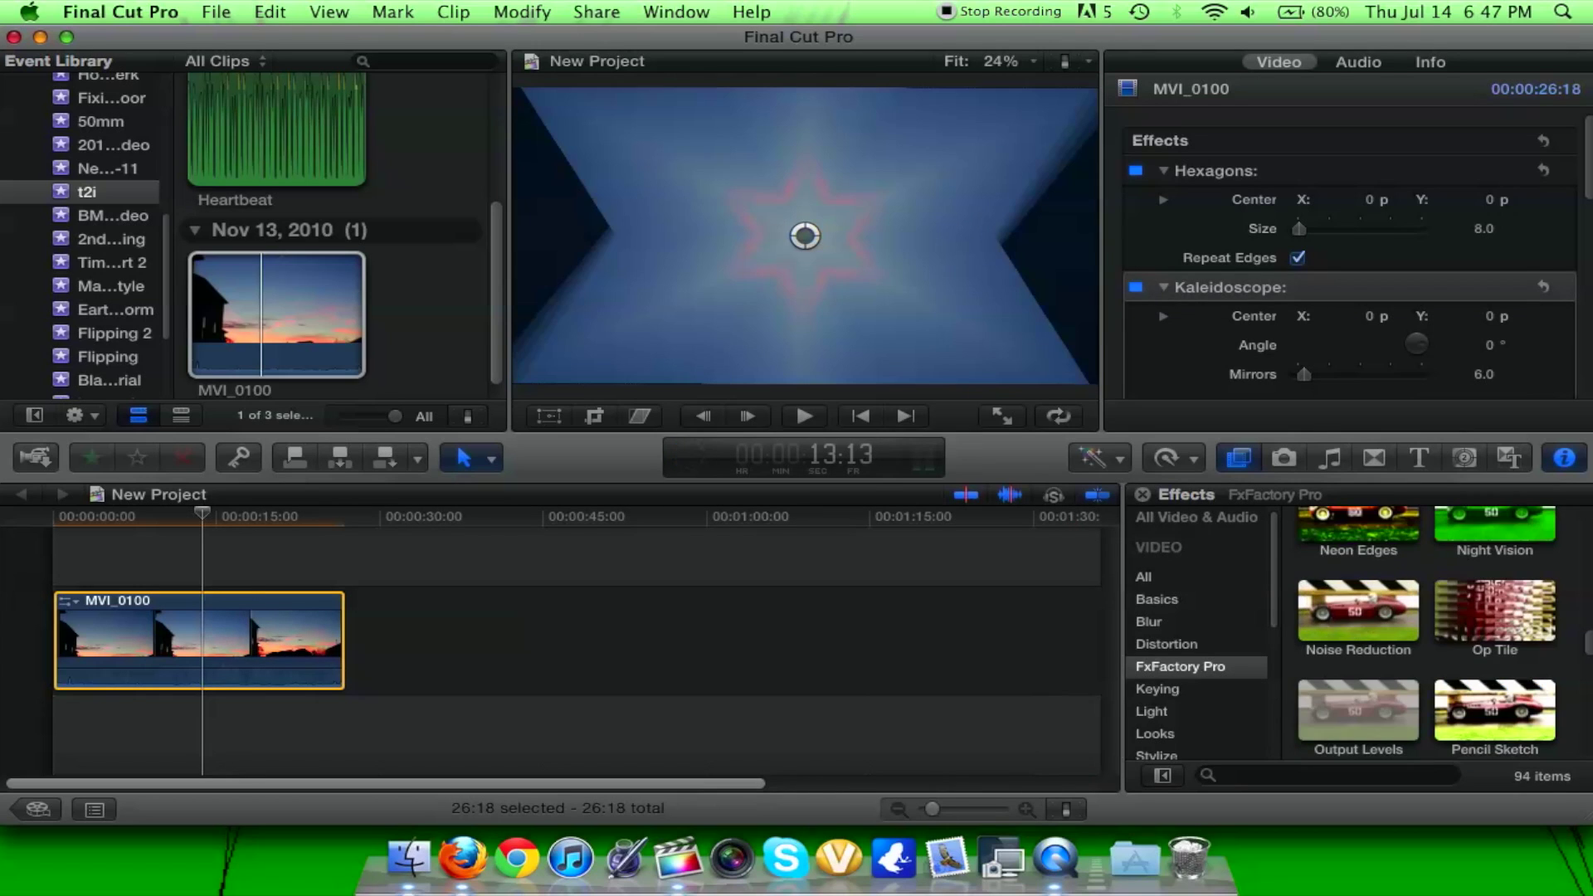
{"action": "double_click", "coordinate": [1359, 527]}
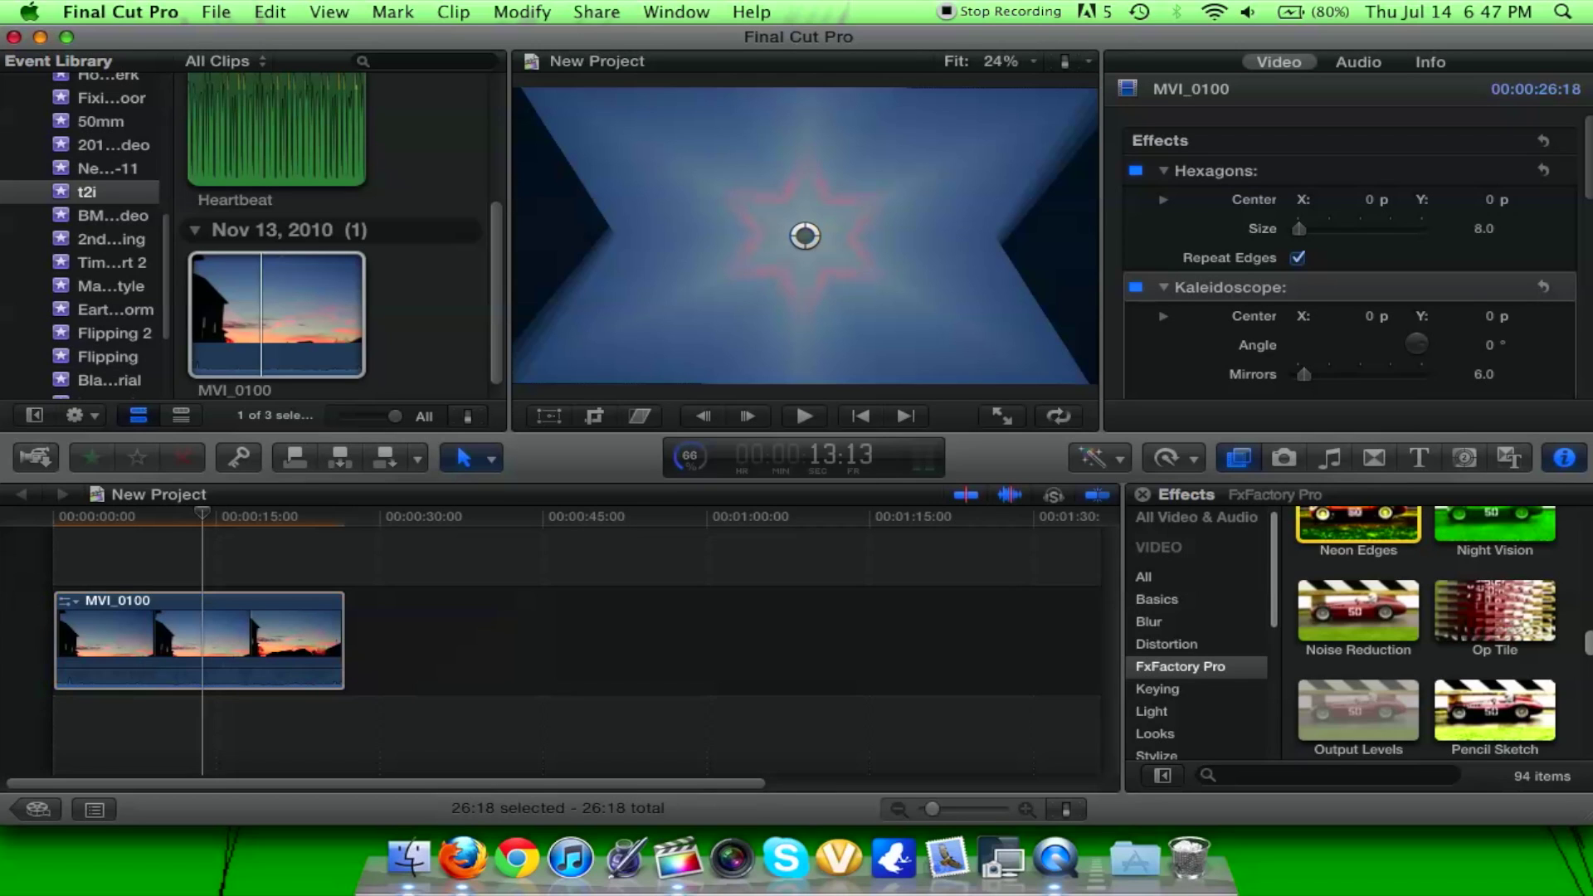
Step: Look through the remaining FxFactory Pro effects down to Zoom Blur and back up to the Emboss effects
{"action": "scroll", "coordinate": [1427, 630], "scroll_direction": "down", "scroll_amount": 3}
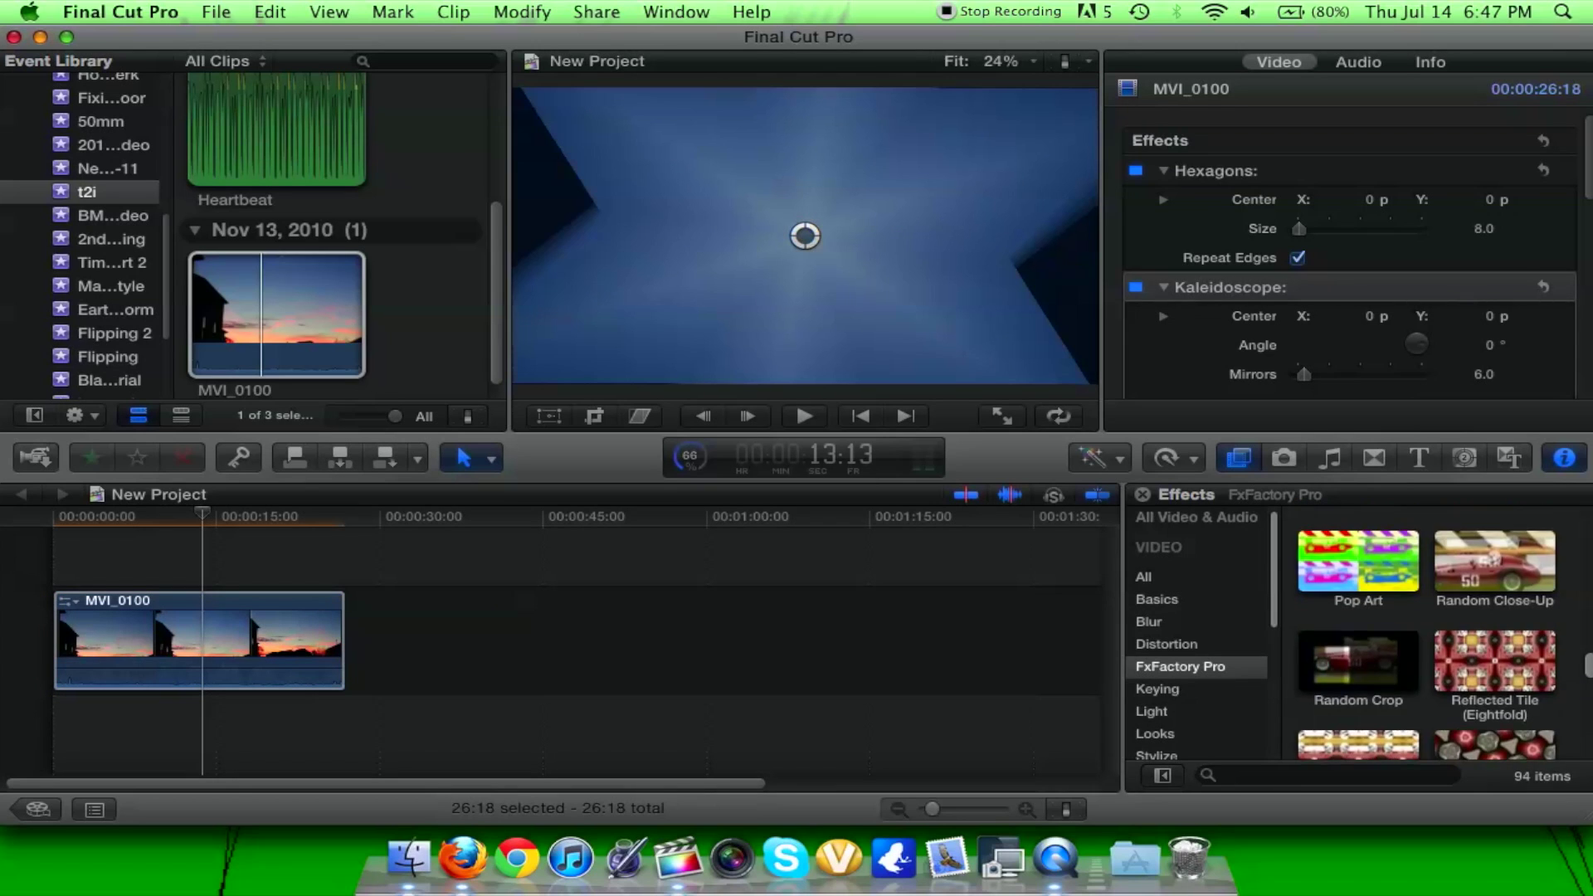
{"action": "scroll", "coordinate": [1427, 631], "scroll_direction": "down", "scroll_amount": 3}
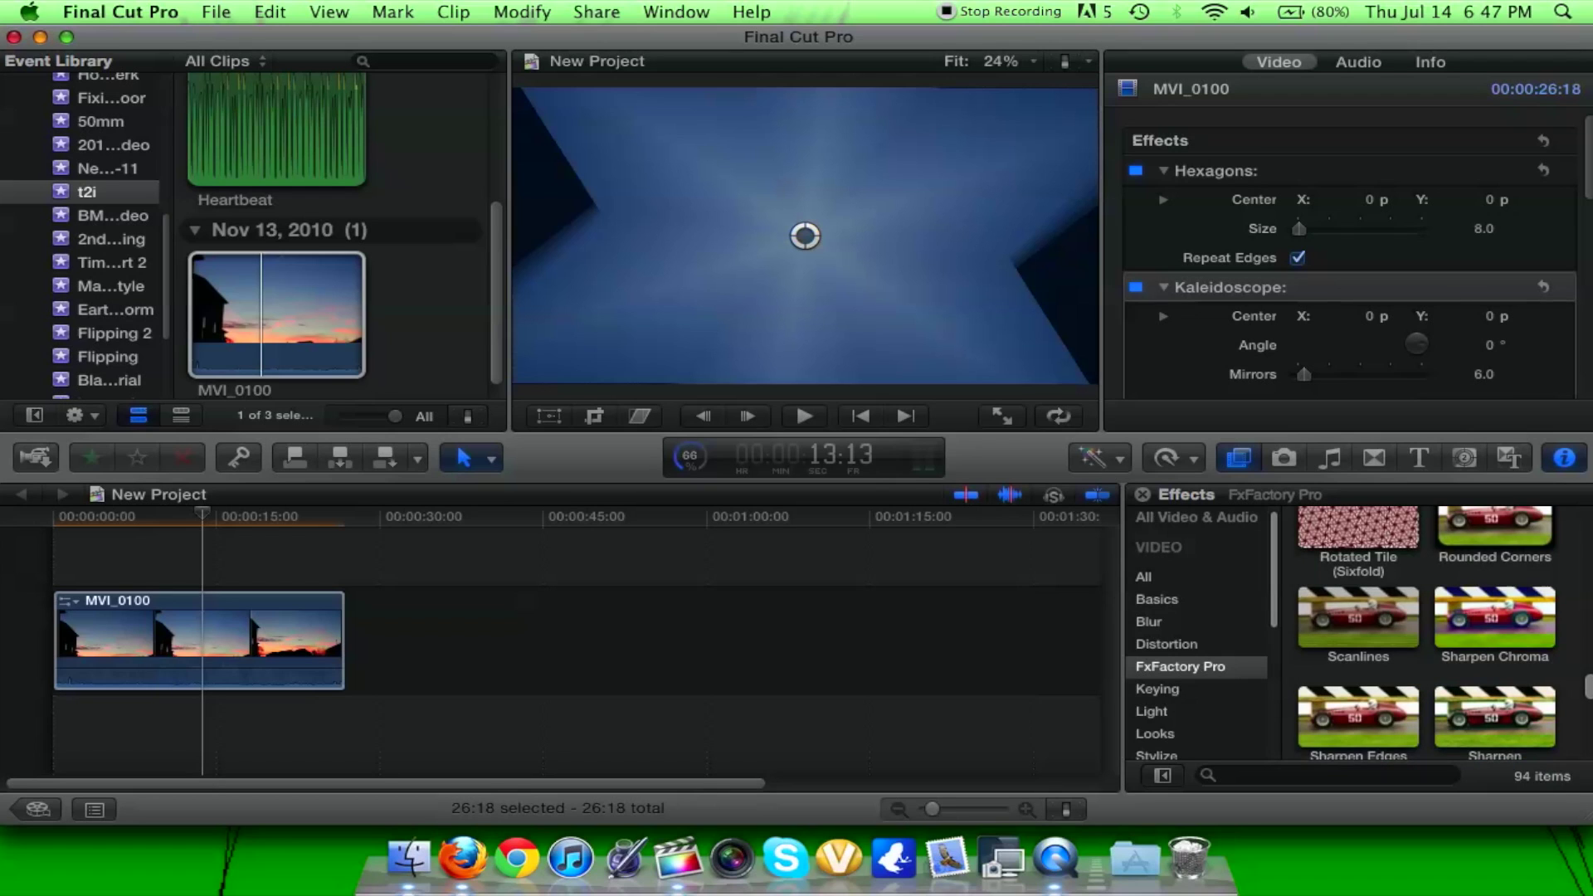
{"action": "scroll", "coordinate": [1427, 631], "scroll_direction": "down", "scroll_amount": 3}
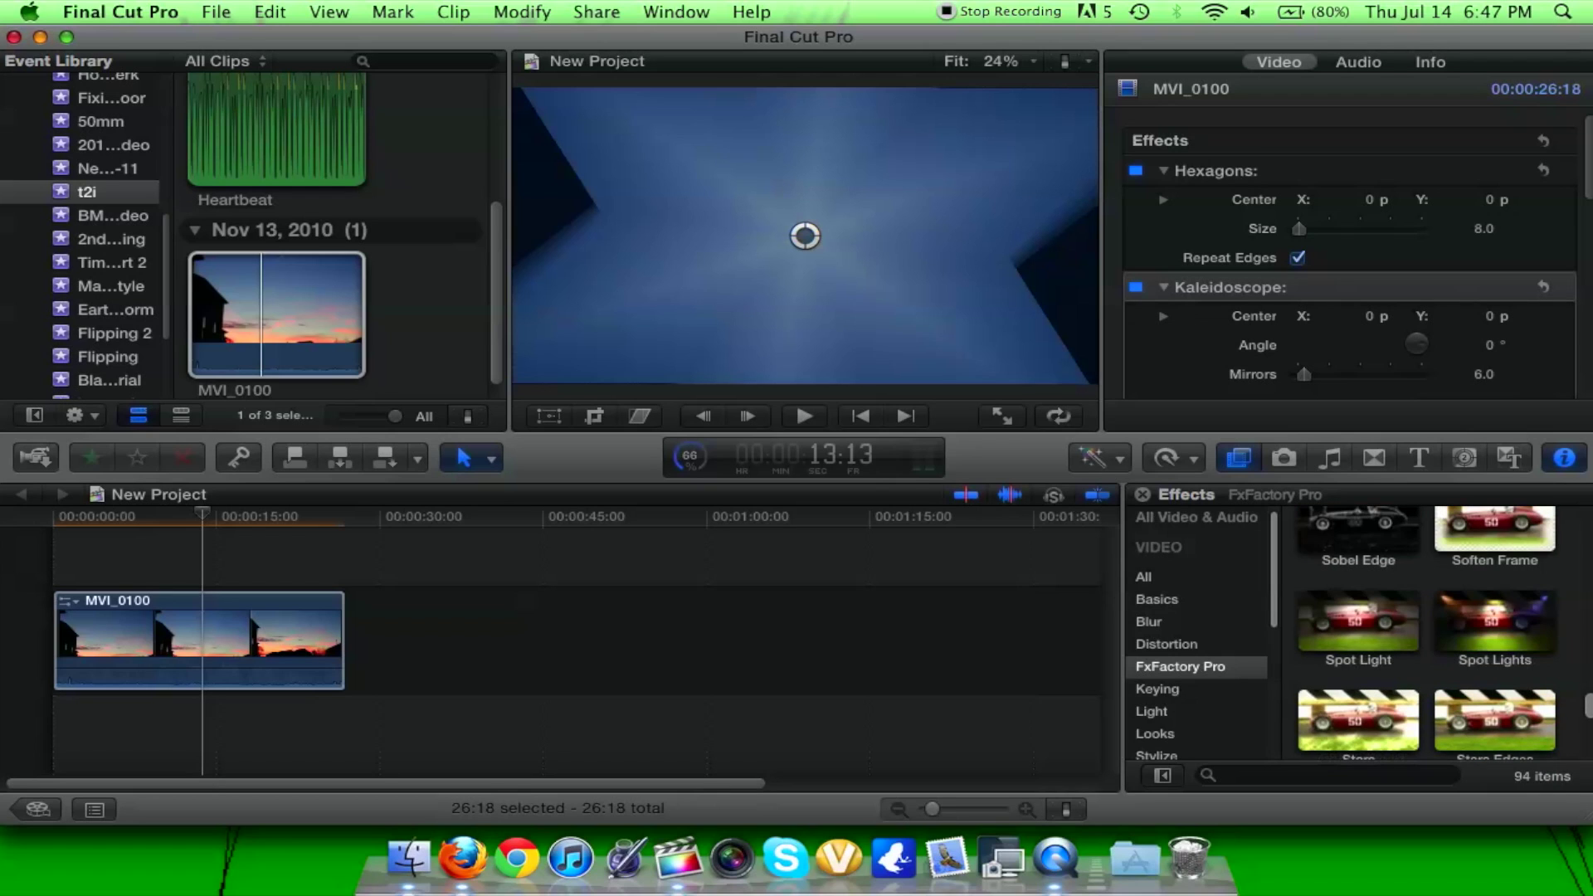
{"action": "scroll", "coordinate": [1428, 631], "scroll_direction": "down", "scroll_amount": 3}
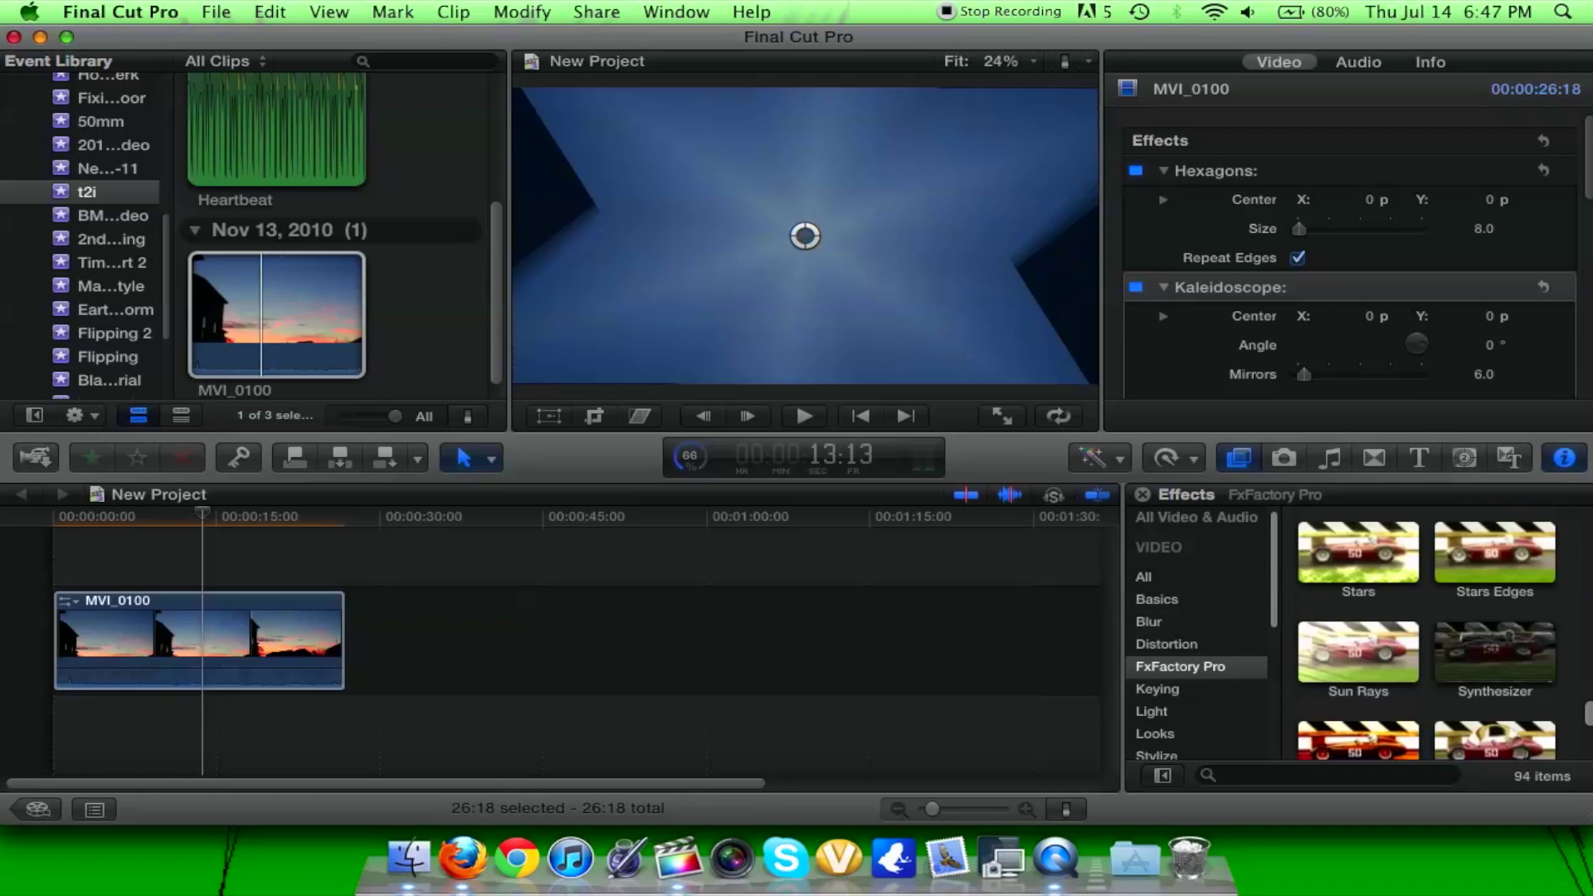
{"action": "scroll", "coordinate": [1427, 630], "scroll_direction": "down", "scroll_amount": 3}
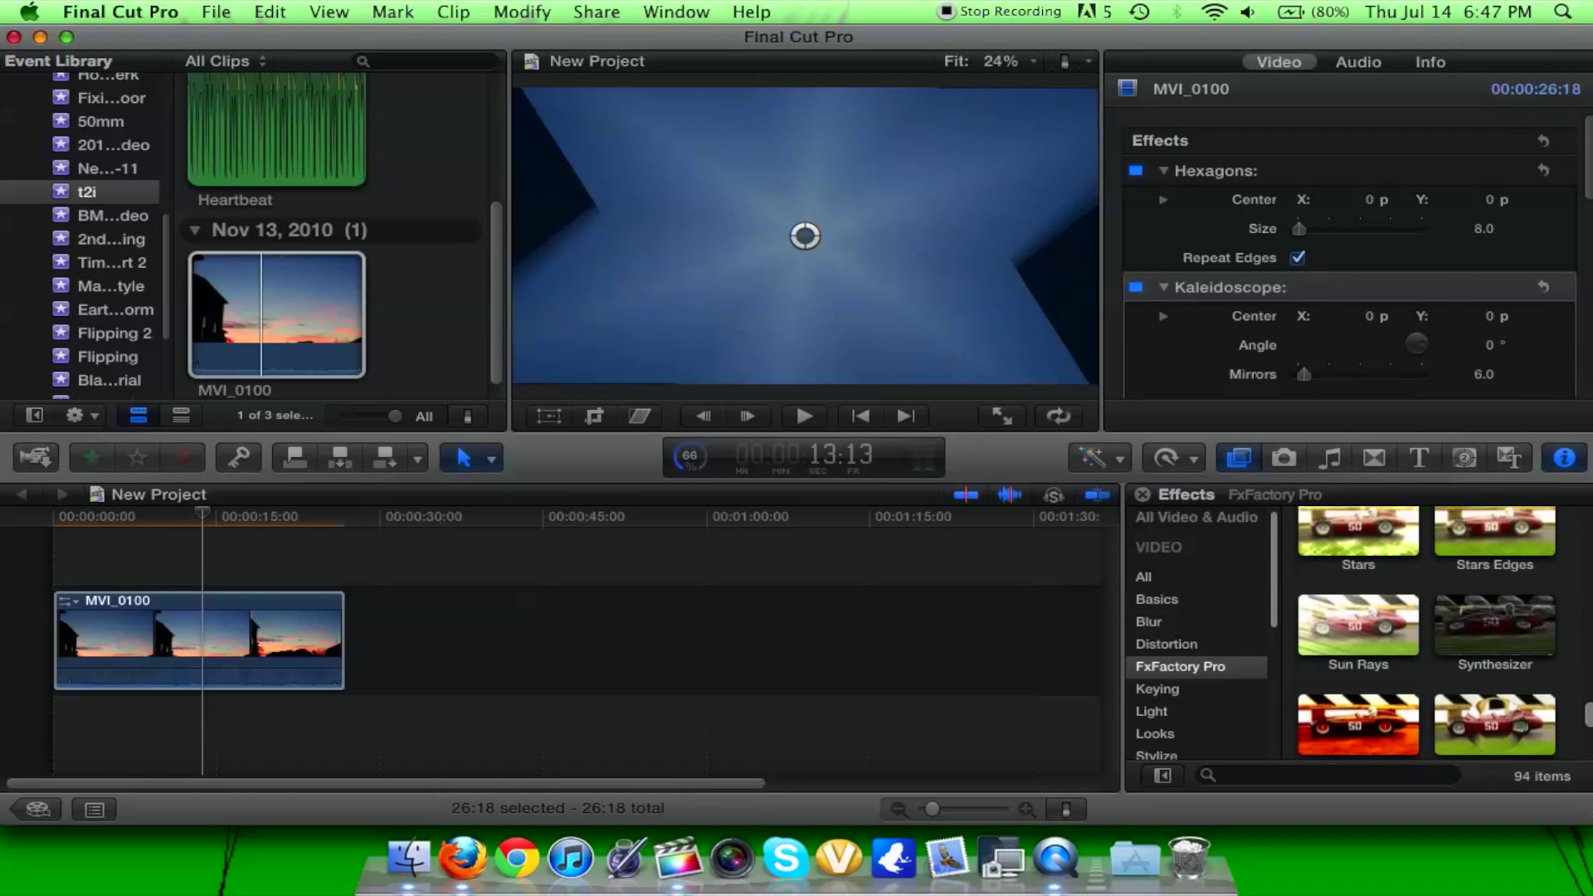
{"action": "scroll", "coordinate": [1428, 633], "scroll_direction": "down", "scroll_amount": 3}
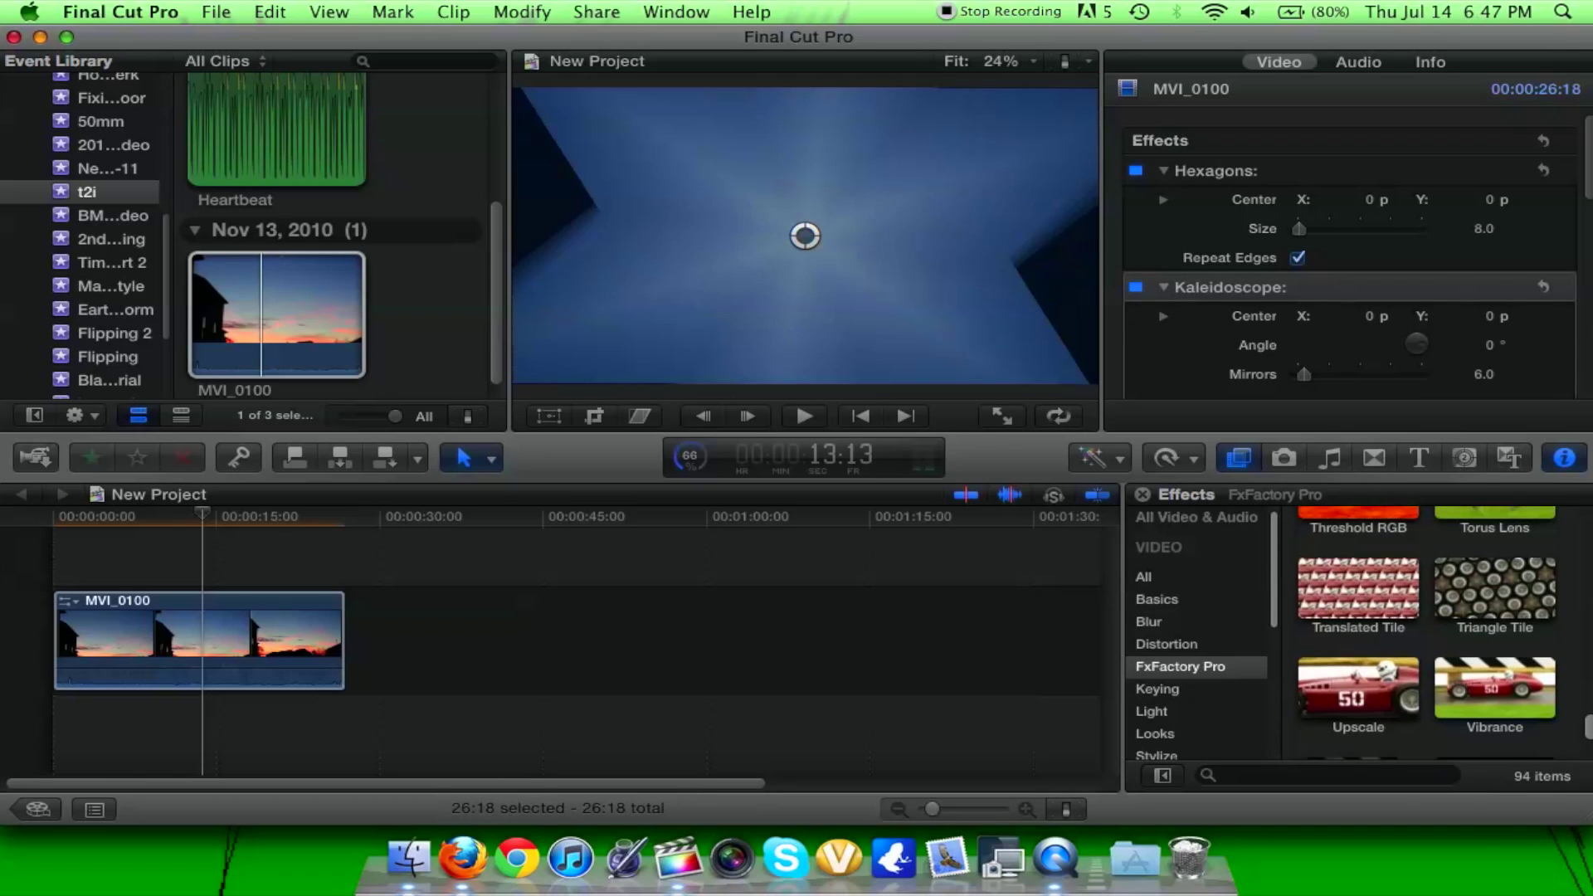
{"action": "scroll", "coordinate": [1427, 633], "scroll_direction": "down", "scroll_amount": 2}
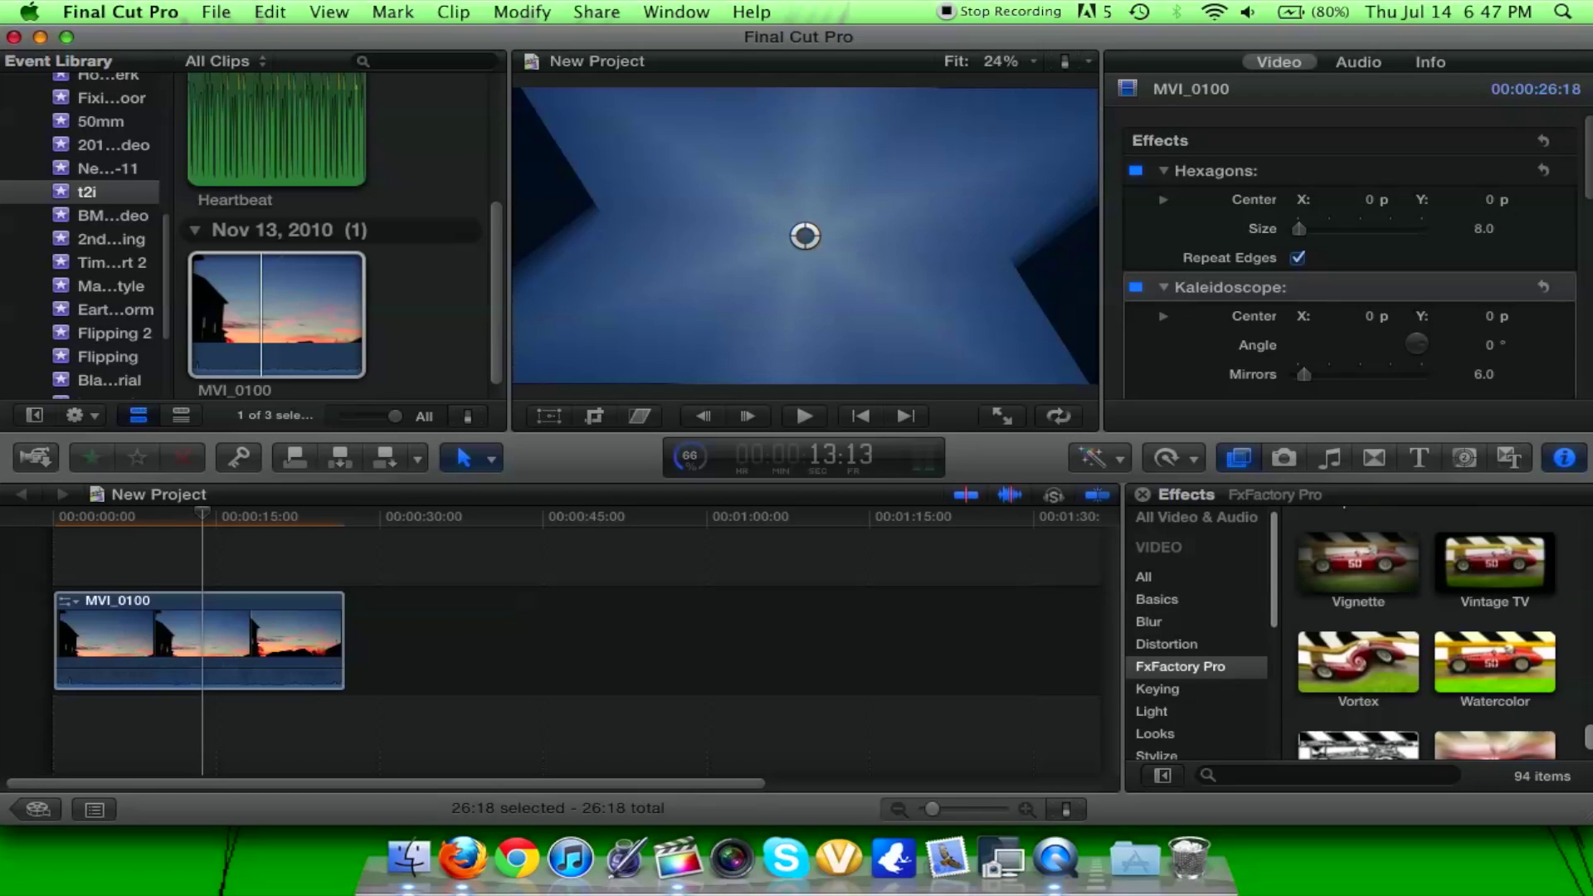
{"action": "scroll", "coordinate": [1426, 633], "scroll_direction": "down", "scroll_amount": 2}
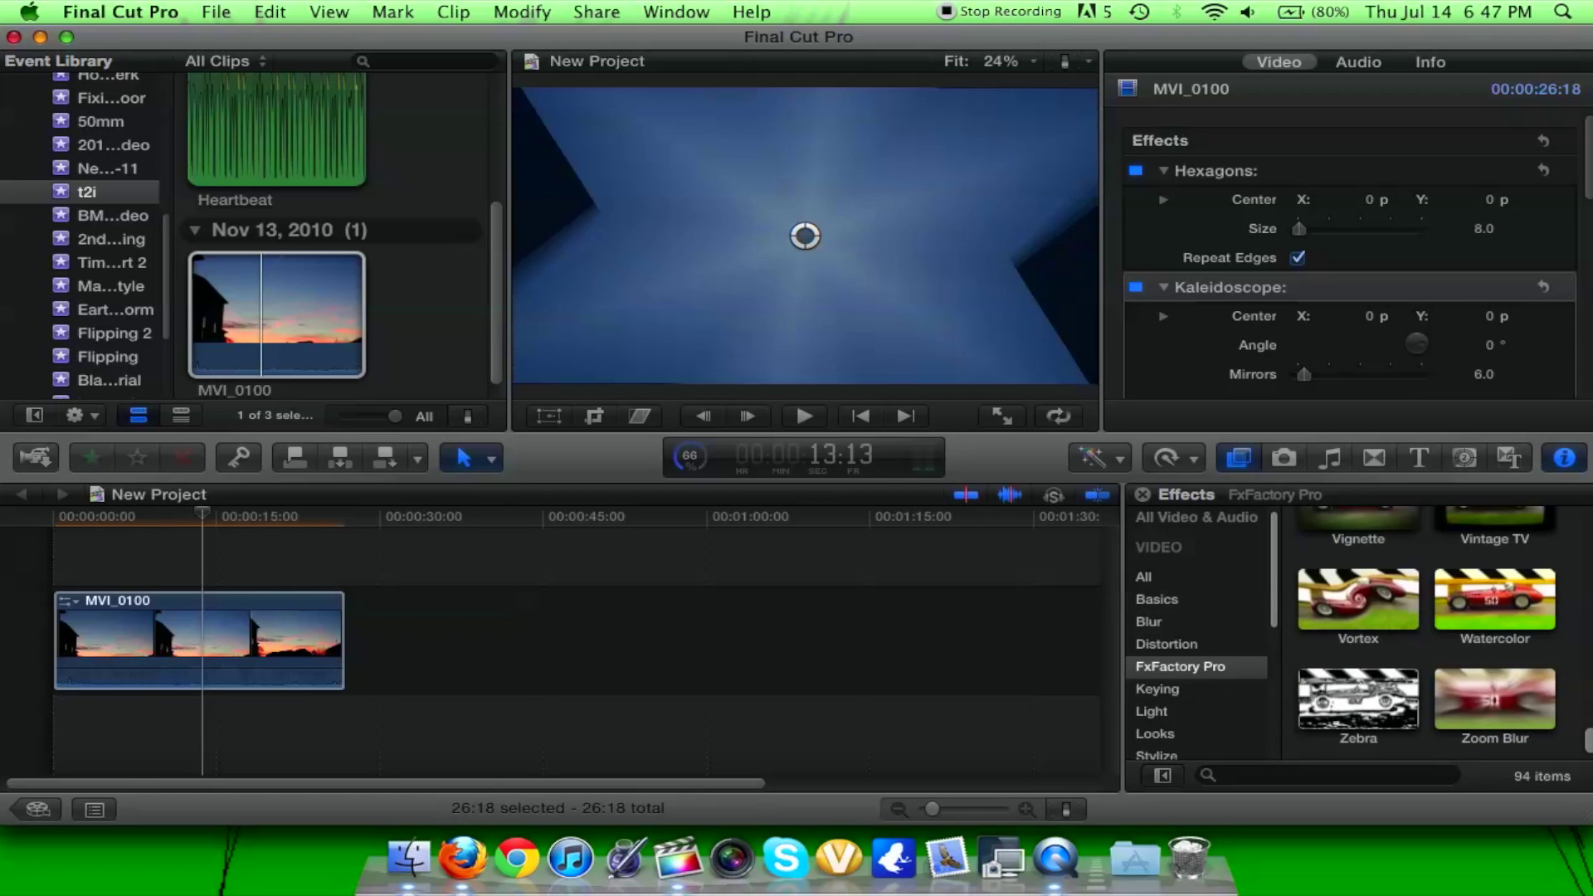
{"action": "scroll", "coordinate": [1427, 633], "scroll_direction": "up", "scroll_amount": 5}
{"action": "scroll", "coordinate": [1427, 633], "scroll_direction": "up", "scroll_amount": 5}
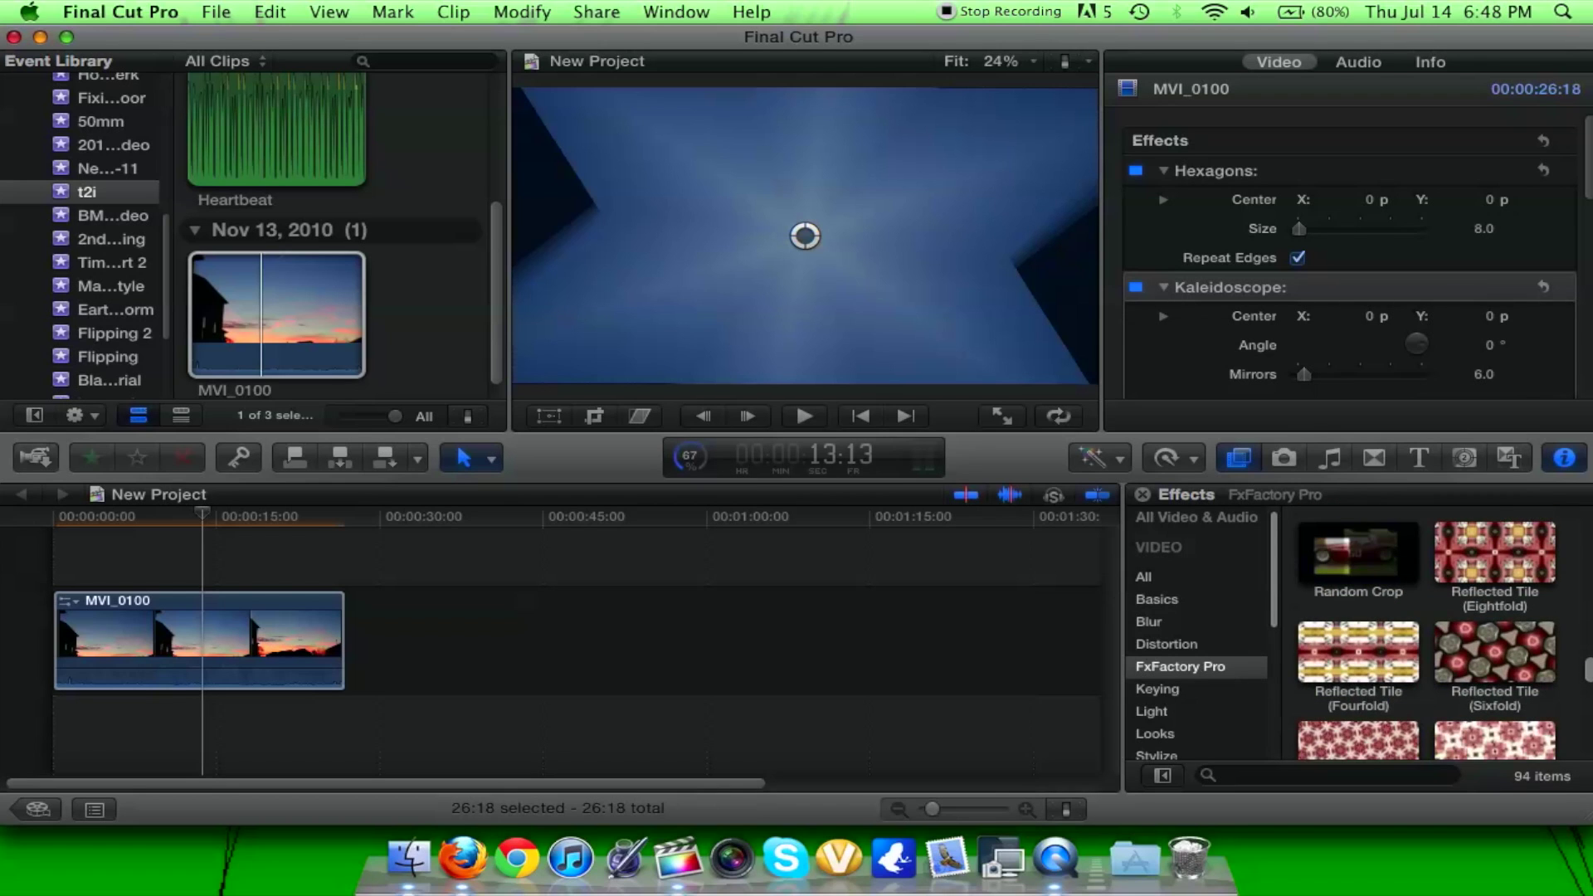
{"action": "scroll", "coordinate": [1427, 633], "scroll_direction": "up", "scroll_amount": 3}
{"action": "scroll", "coordinate": [1427, 627], "scroll_direction": "up", "scroll_amount": 1}
{"action": "scroll", "coordinate": [1427, 633], "scroll_direction": "up", "scroll_amount": 3}
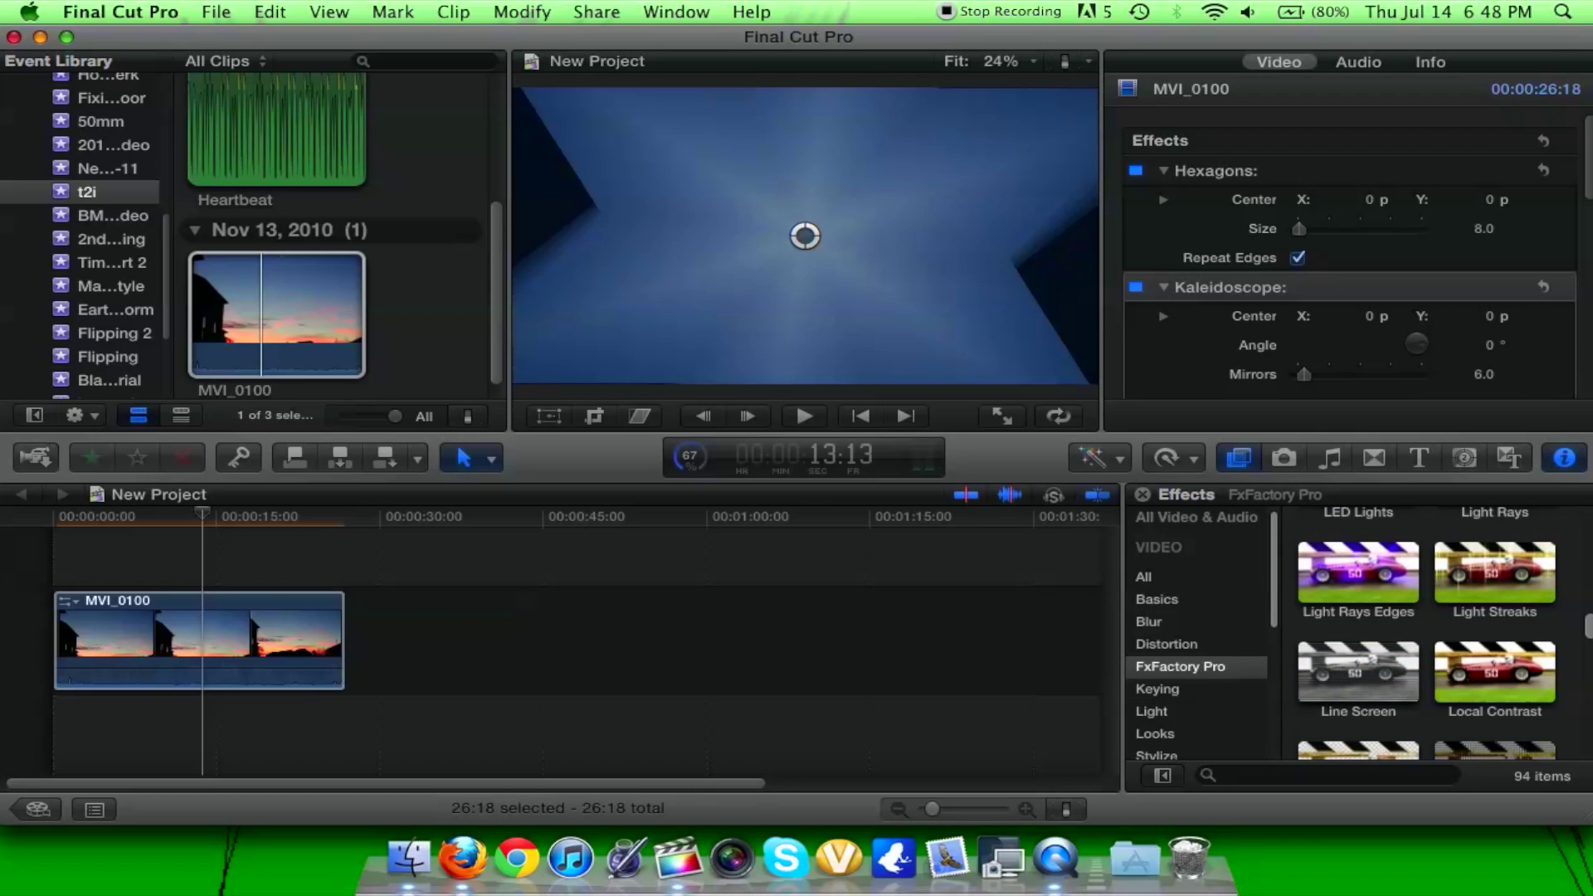
{"action": "scroll", "coordinate": [1428, 633], "scroll_direction": "up", "scroll_amount": 2}
{"action": "scroll", "coordinate": [1427, 633], "scroll_direction": "up", "scroll_amount": 3}
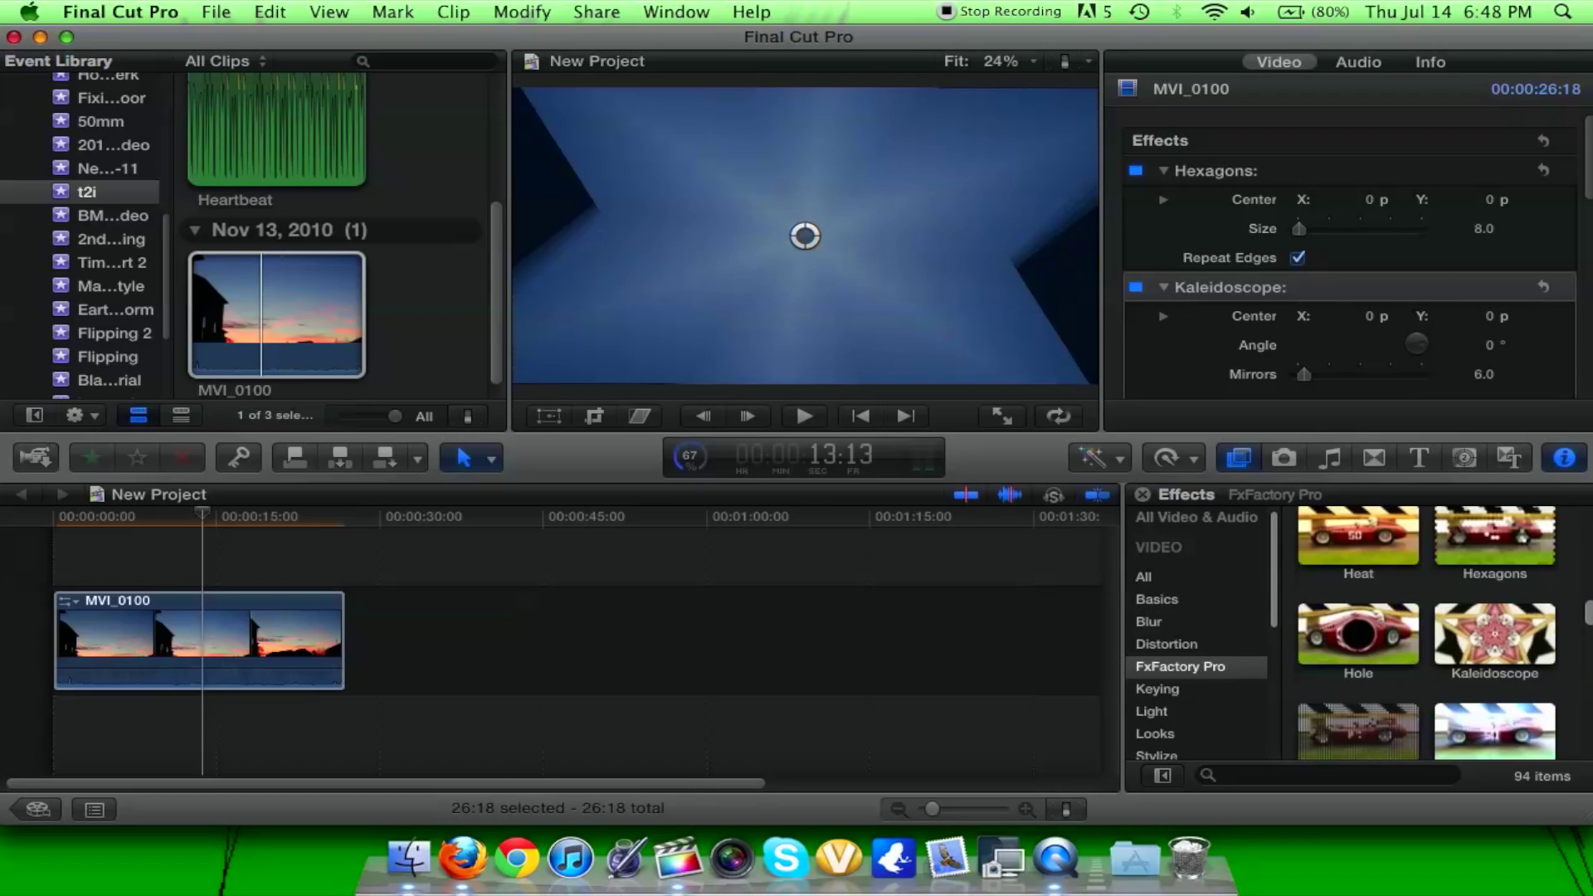
{"action": "scroll", "coordinate": [1427, 633], "scroll_direction": "up", "scroll_amount": 5}
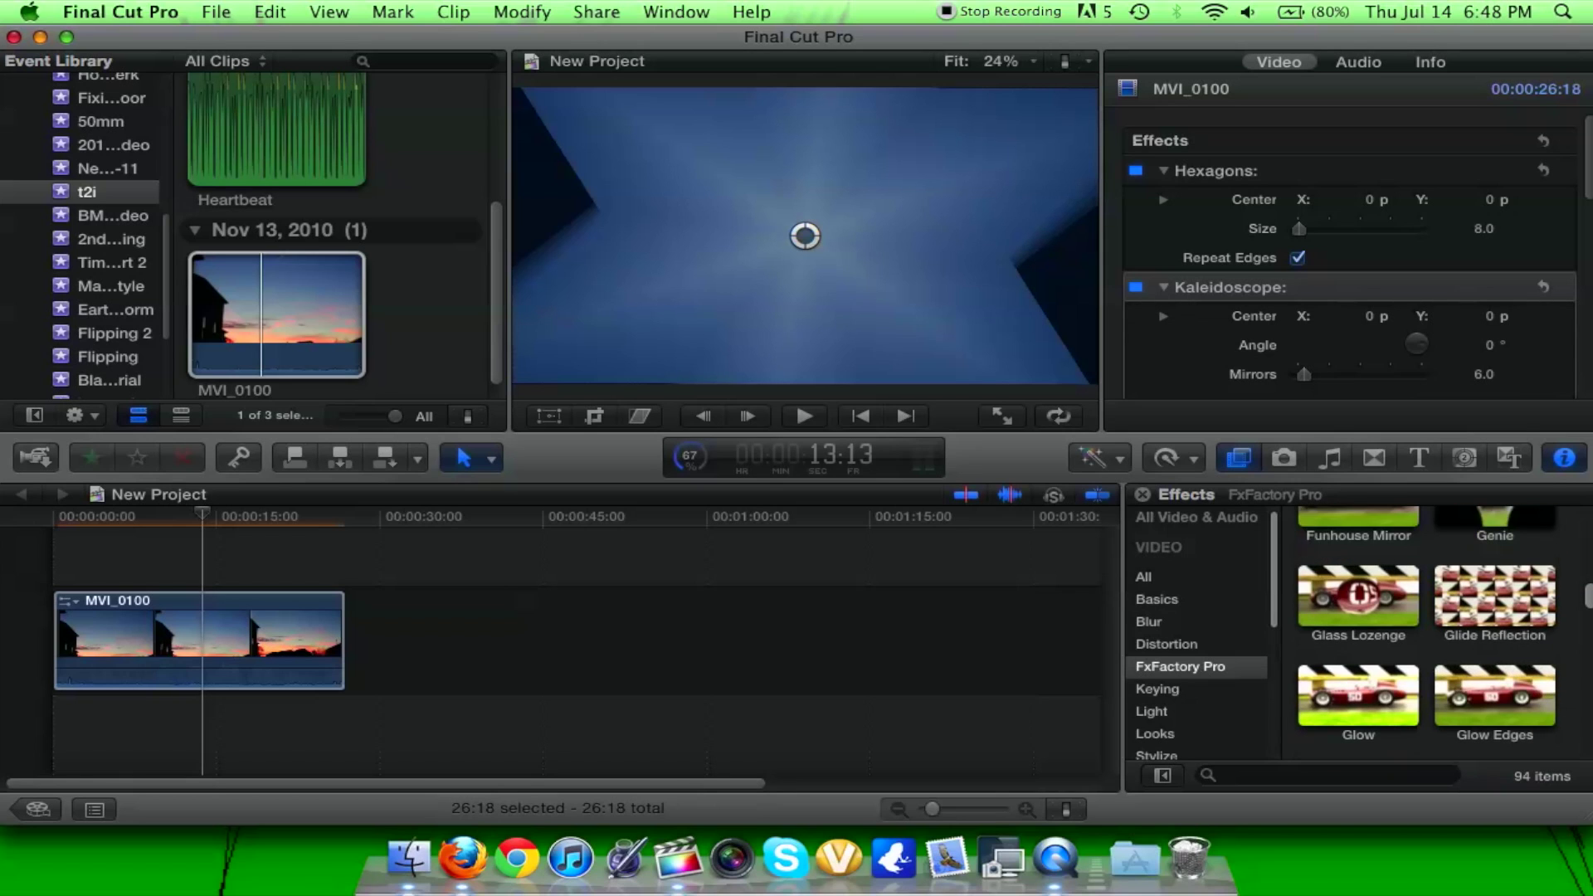
{"action": "scroll", "coordinate": [1427, 633], "scroll_direction": "up", "scroll_amount": 3}
{"action": "scroll", "coordinate": [1427, 634], "scroll_direction": "up", "scroll_amount": 2}
{"action": "scroll", "coordinate": [1428, 633], "scroll_direction": "up", "scroll_amount": 3}
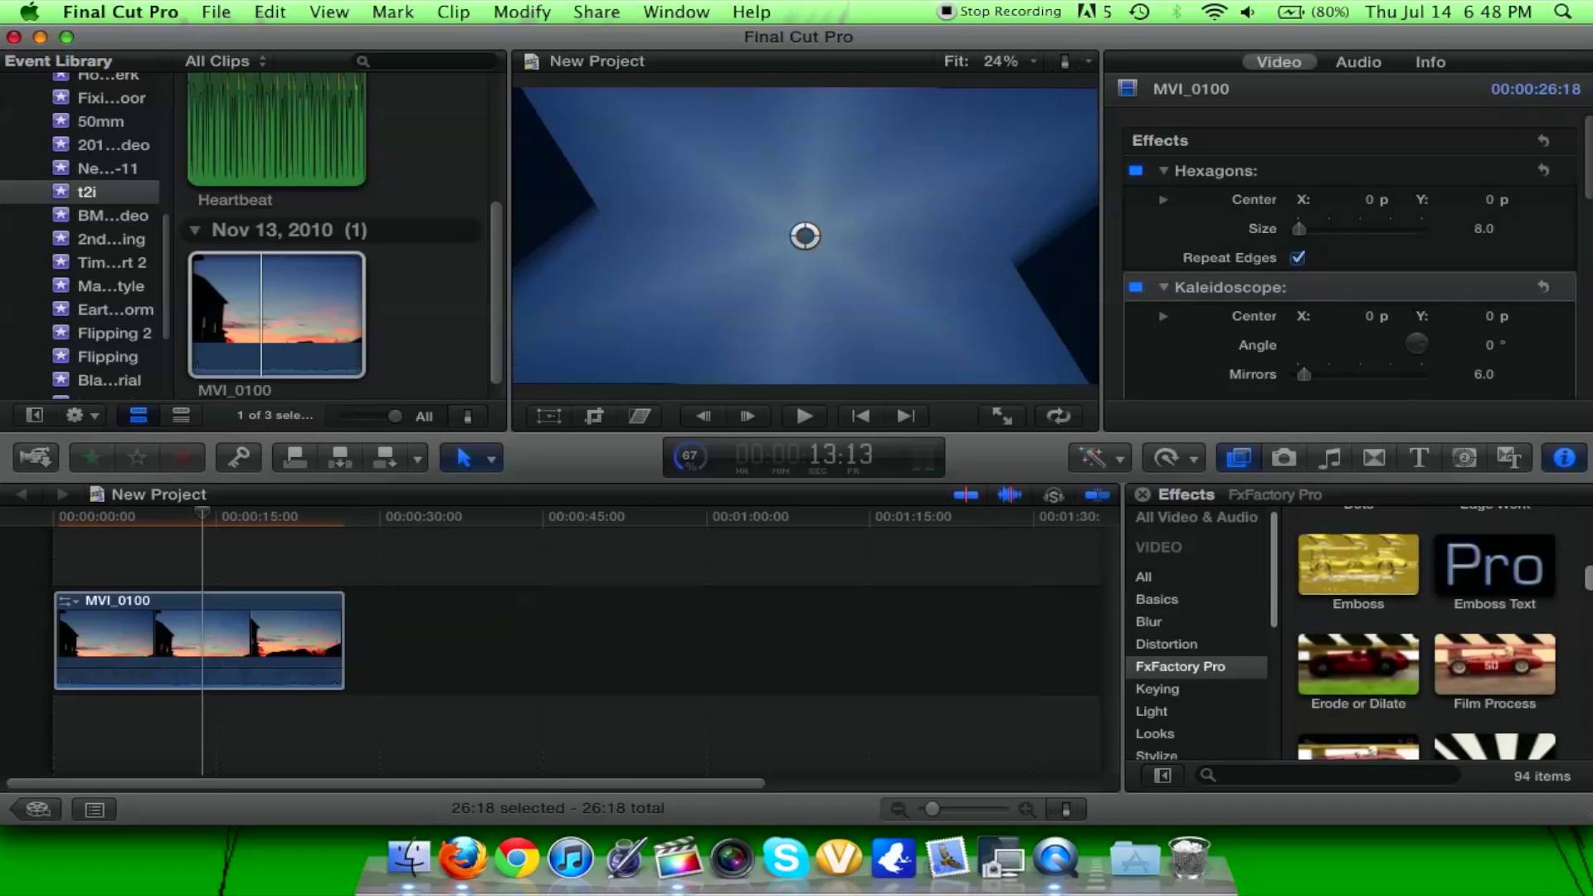
Step: Switch to Firefox to view the FxFactory page on the Noise Industries website, and return to Final Cut Pro
{"action": "key", "text": "super+Tab"}
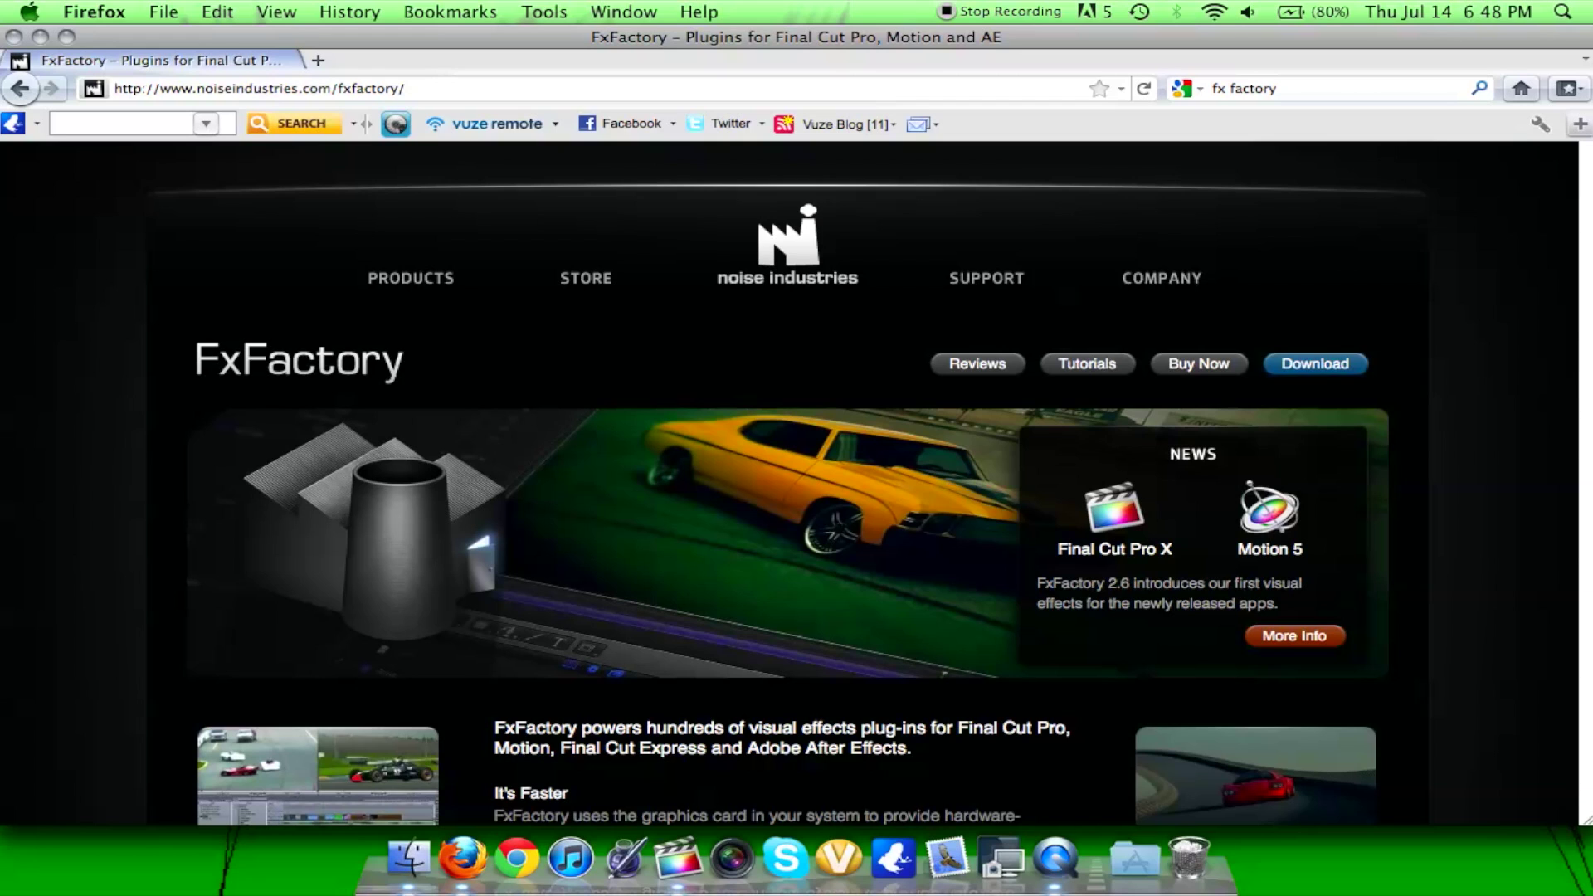
{"action": "key", "text": "super+Tab"}
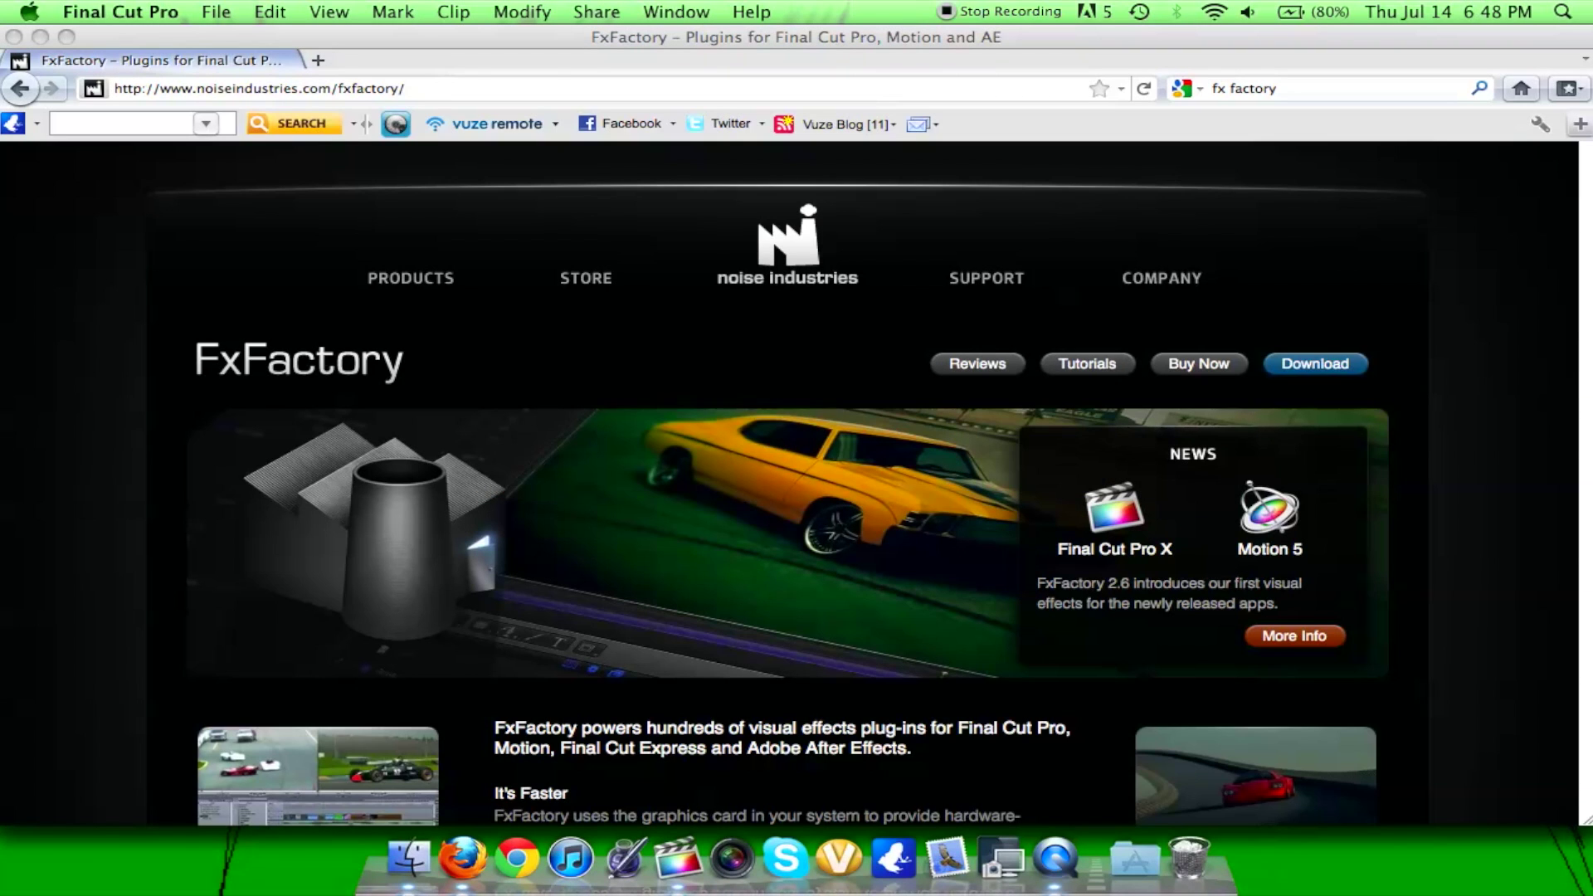
{"action": "key", "text": "super+Tab"}
{"action": "key", "text": "super+shift+Tab"}
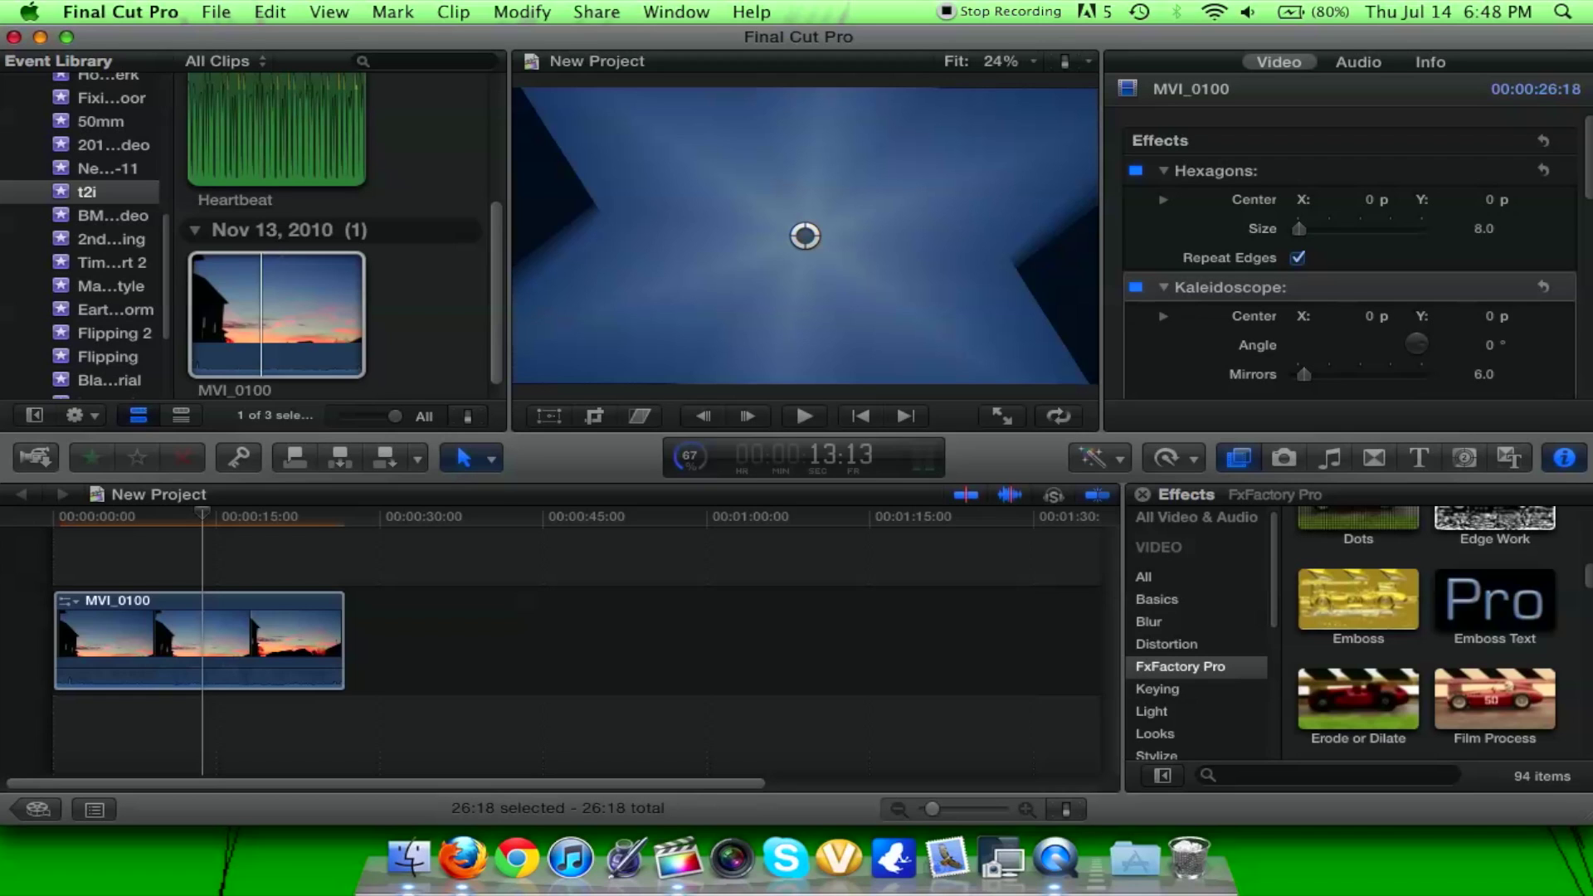
Step: Look through the FxFactory Pro effects from Edge Work back up to the Blur and Artist Sketch Color effects
{"action": "left_click", "coordinate": [1495, 520]}
{"action": "scroll", "coordinate": [1427, 633], "scroll_direction": "up", "scroll_amount": 2}
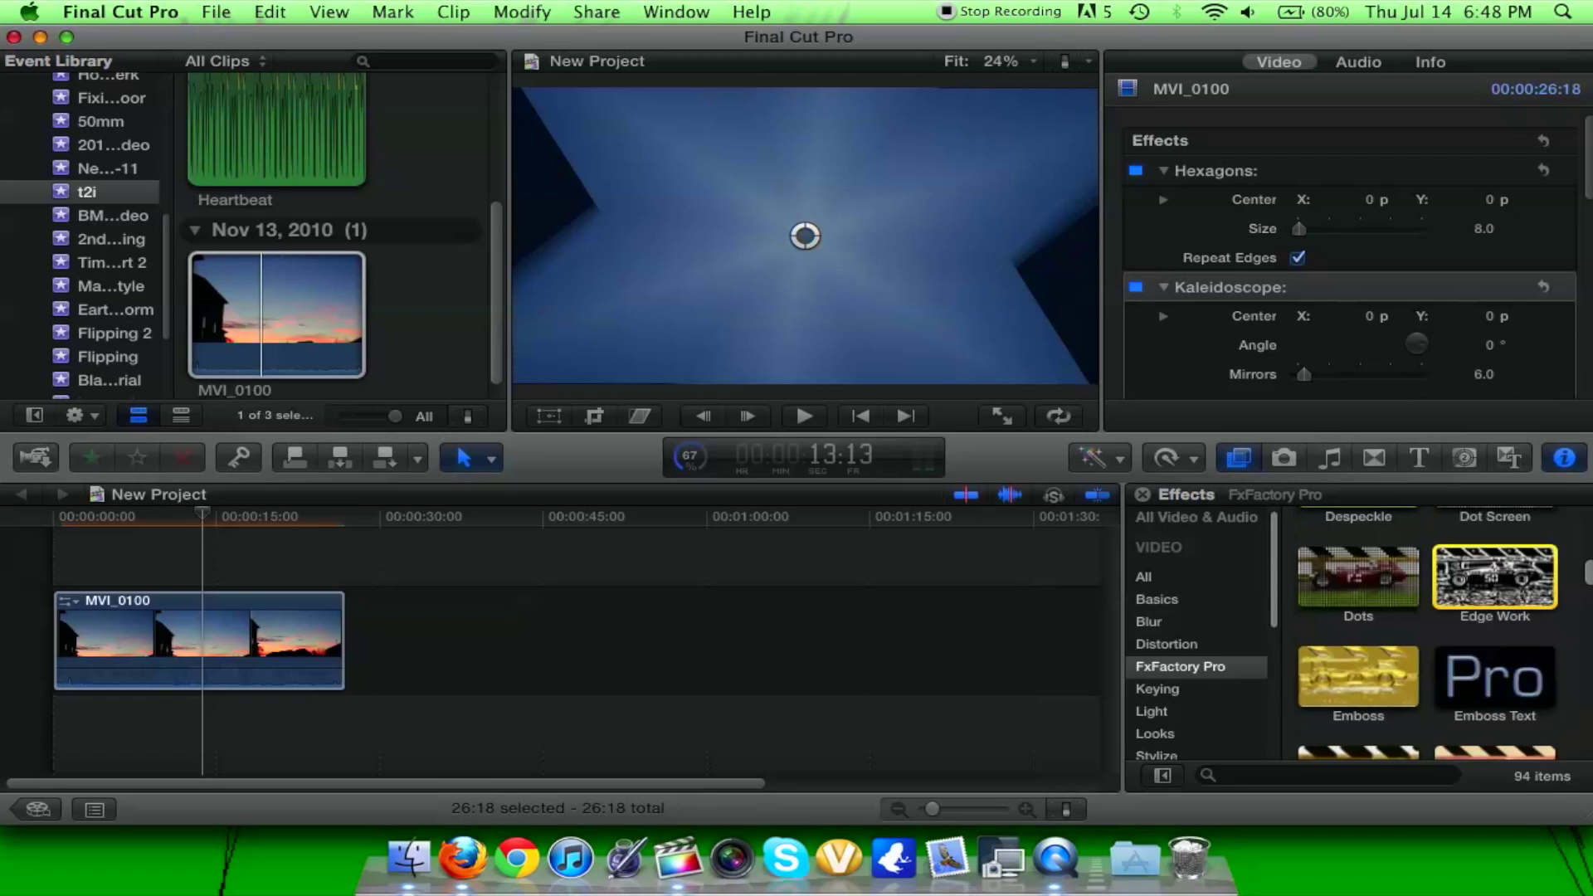
{"action": "scroll", "coordinate": [1427, 633], "scroll_direction": "up", "scroll_amount": 1}
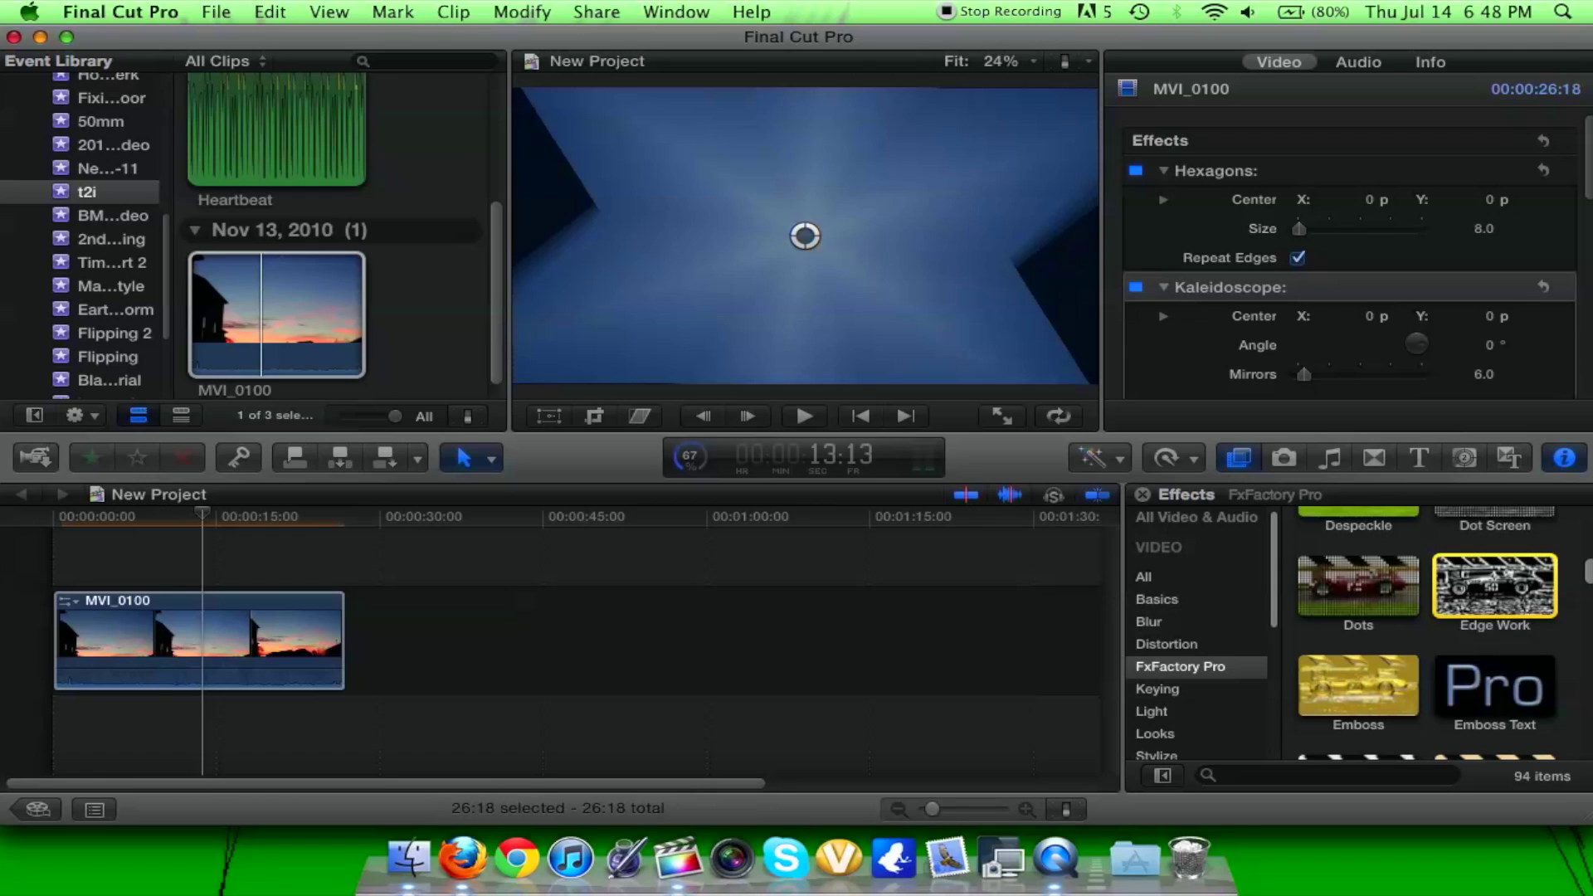
{"action": "scroll", "coordinate": [1427, 633], "scroll_direction": "up", "scroll_amount": 2}
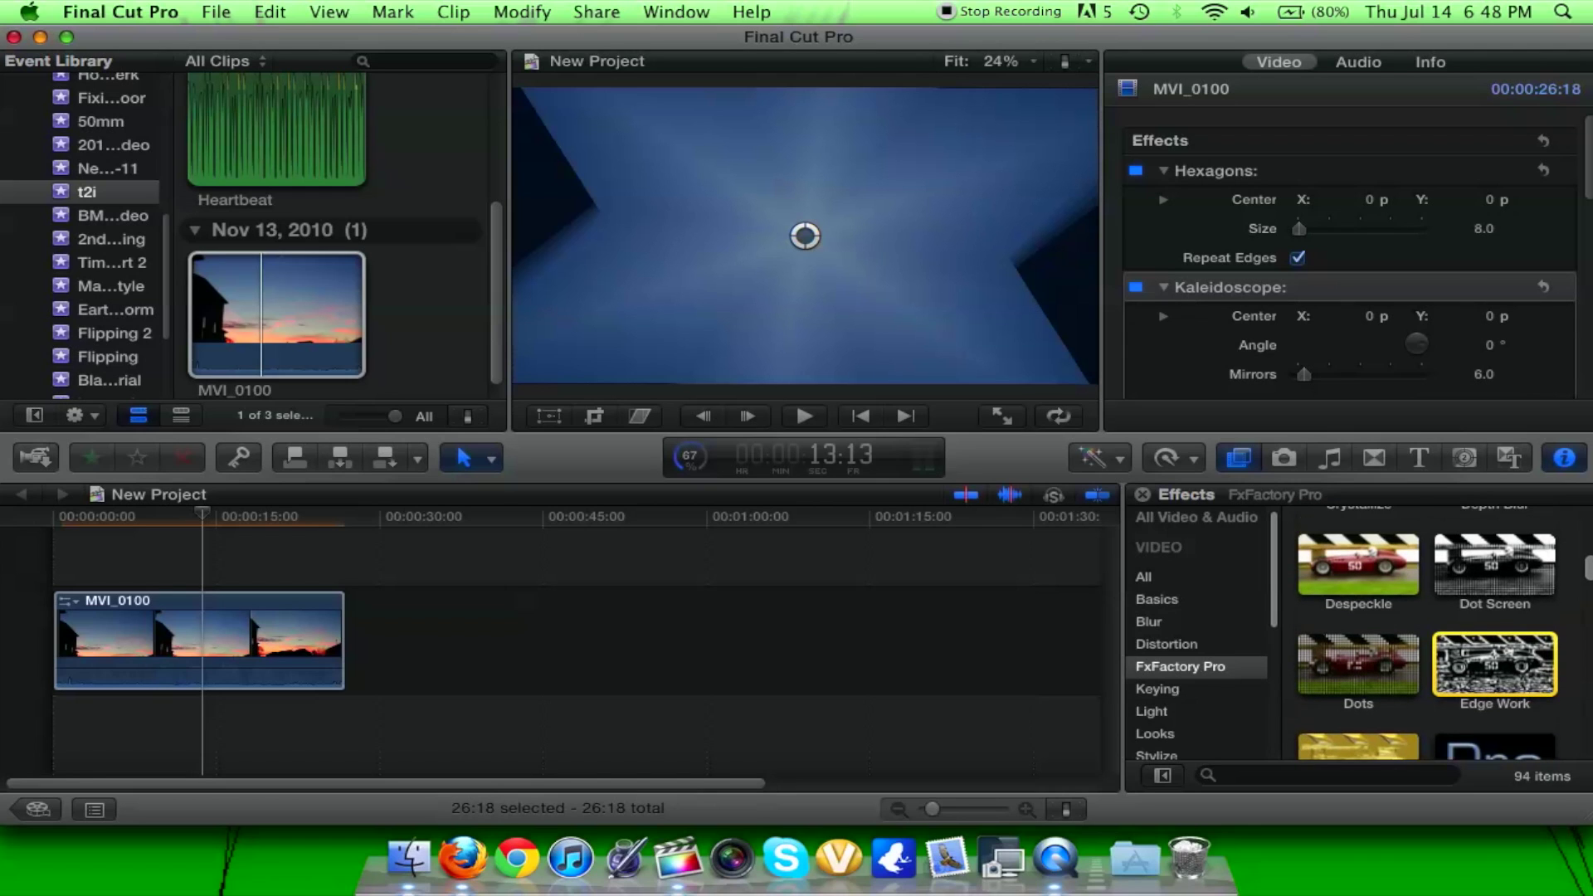
{"action": "scroll", "coordinate": [1427, 633], "scroll_direction": "up", "scroll_amount": 3}
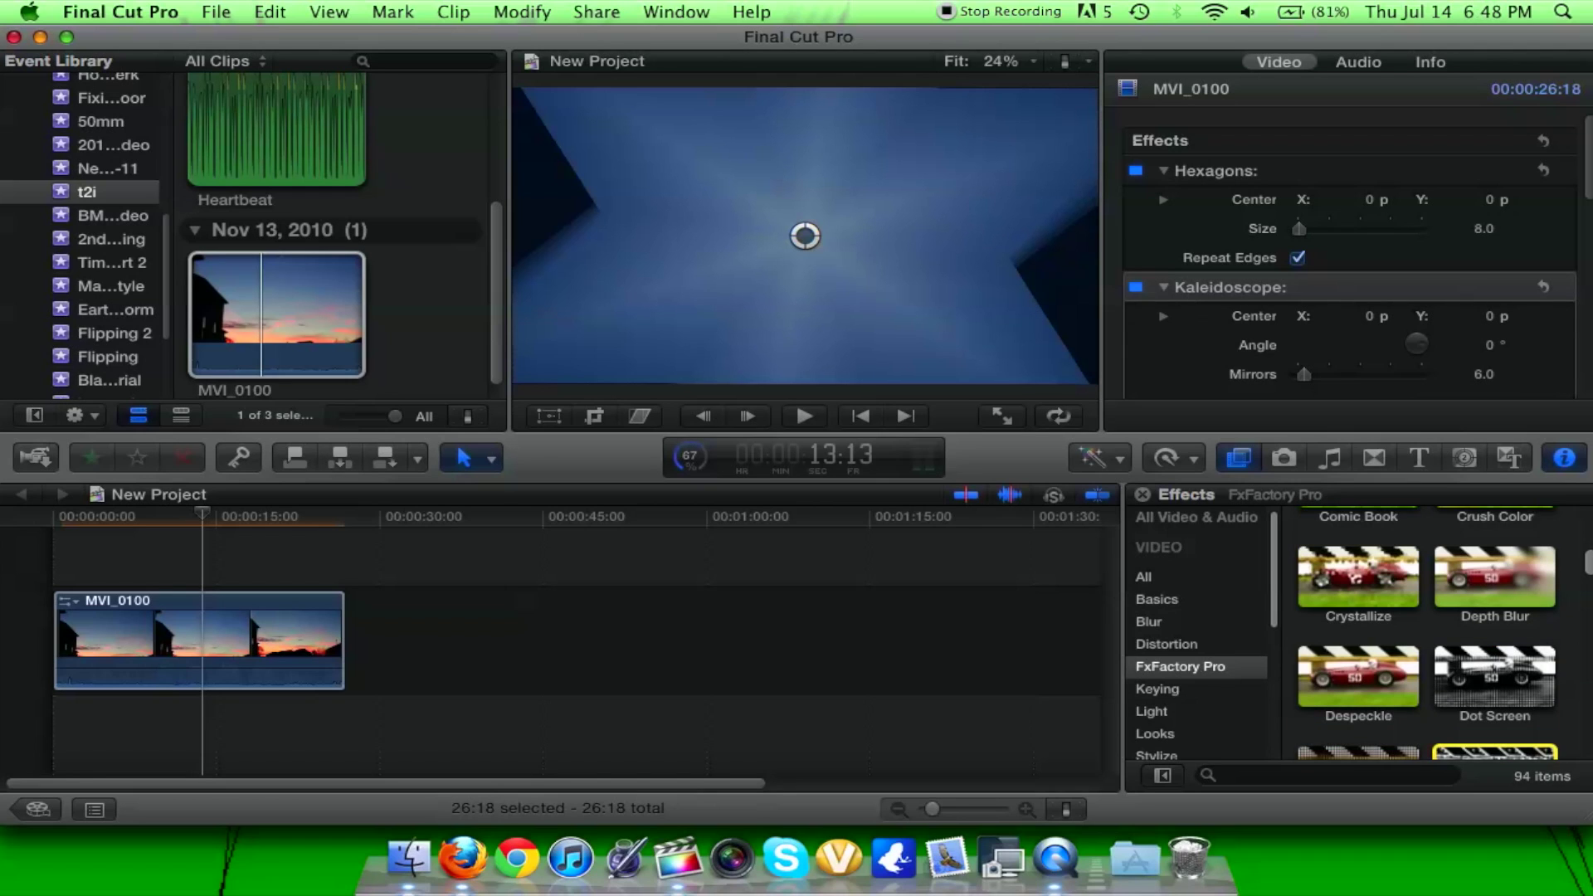
{"action": "scroll", "coordinate": [1427, 633], "scroll_direction": "up", "scroll_amount": 2}
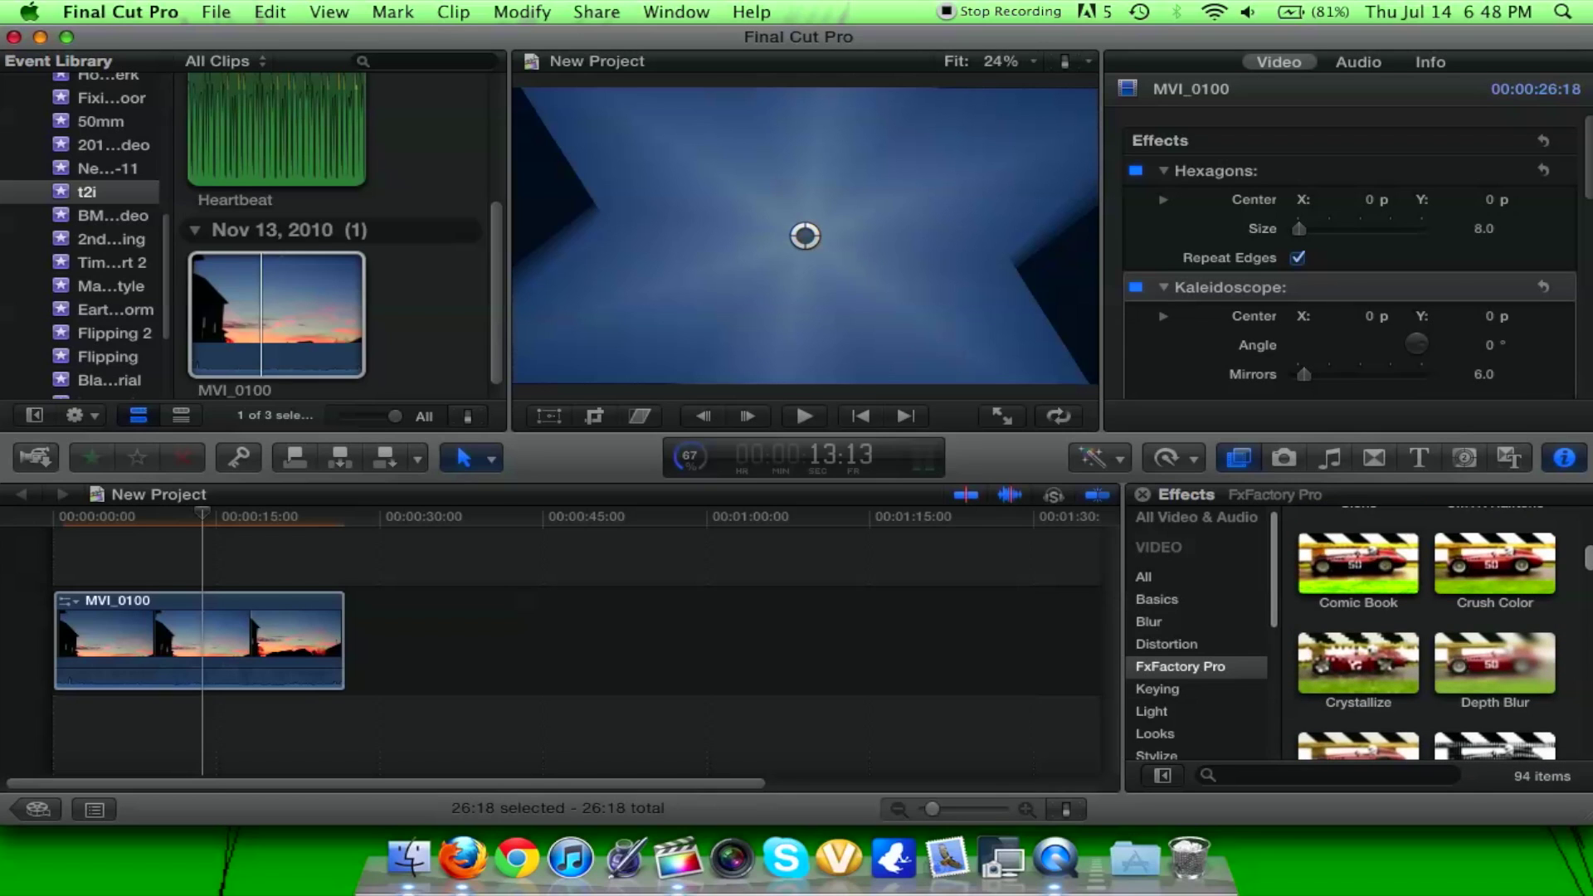
{"action": "scroll", "coordinate": [1426, 633], "scroll_direction": "up", "scroll_amount": 4}
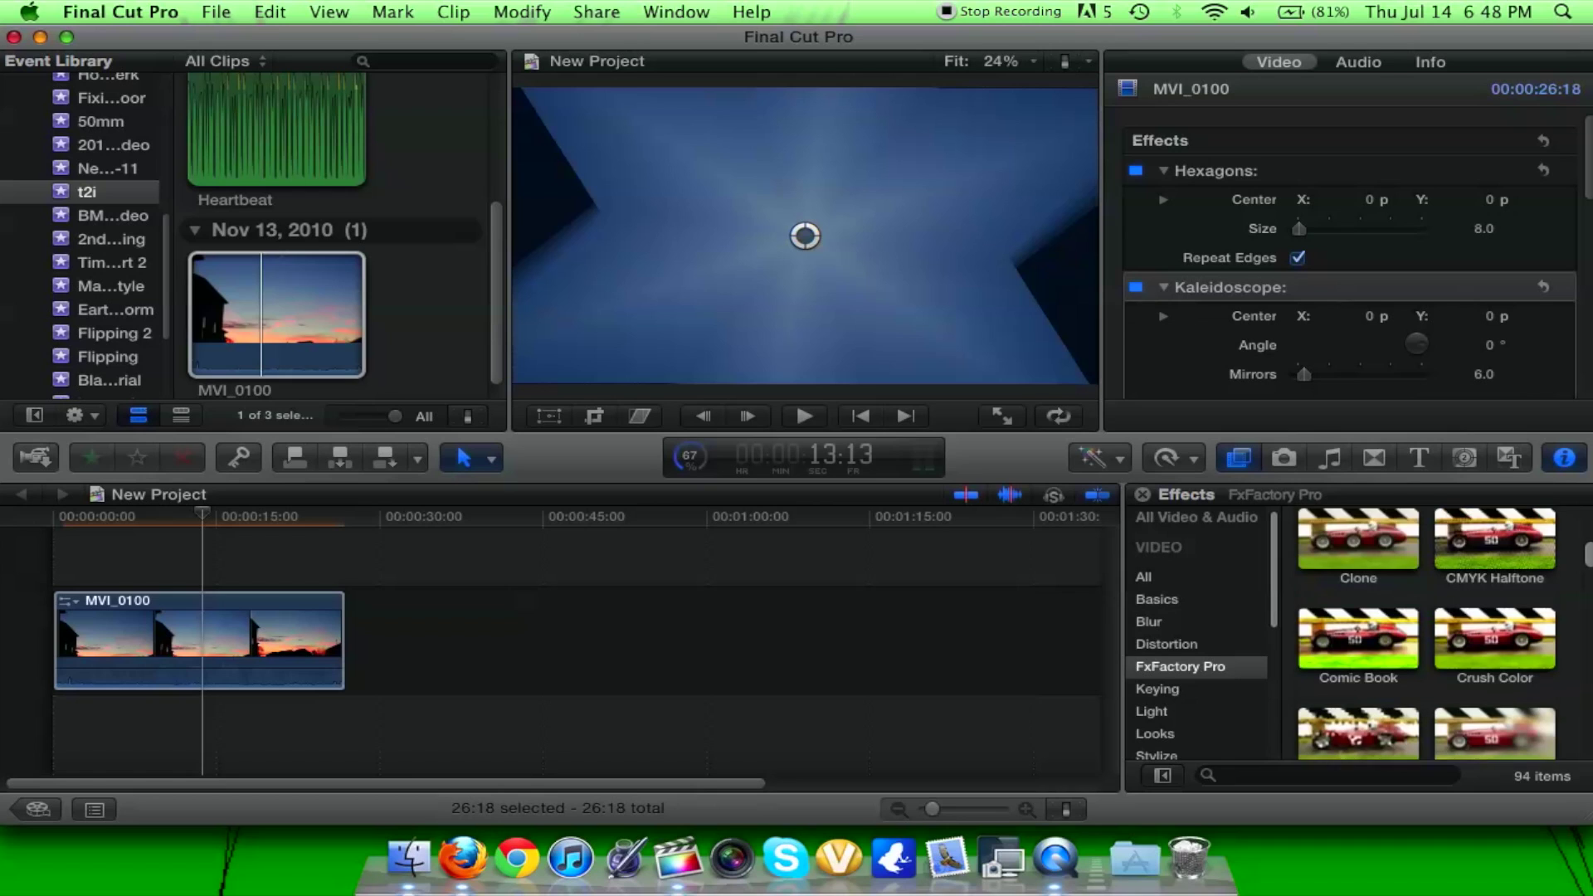
{"action": "scroll", "coordinate": [1427, 633], "scroll_direction": "up", "scroll_amount": 2}
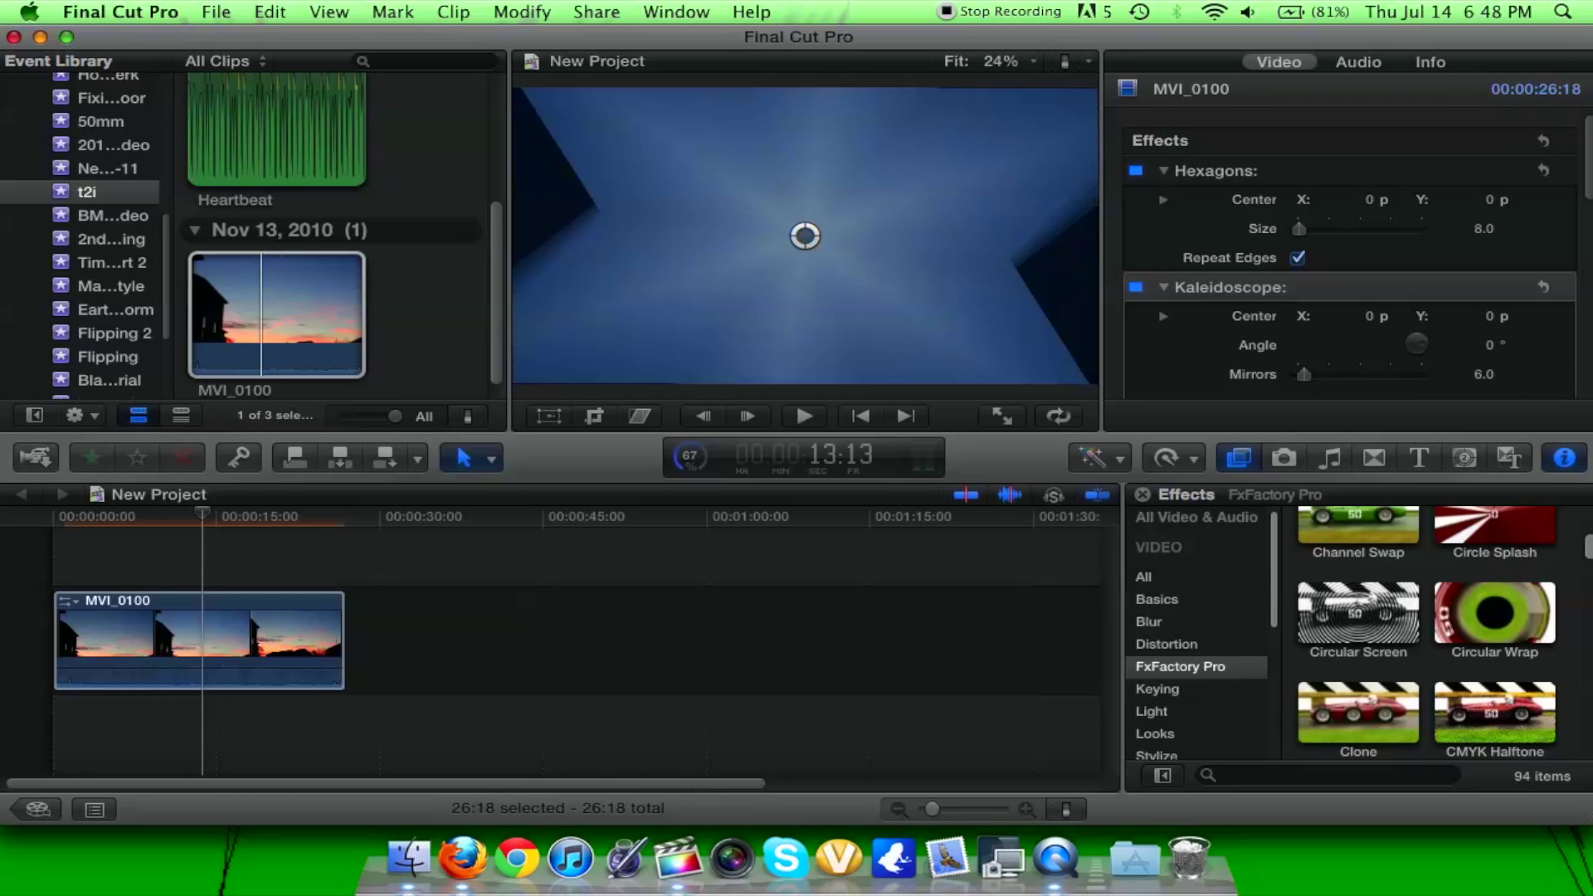
{"action": "scroll", "coordinate": [1427, 633], "scroll_direction": "up", "scroll_amount": 2}
{"action": "scroll", "coordinate": [1428, 633], "scroll_direction": "up", "scroll_amount": 2}
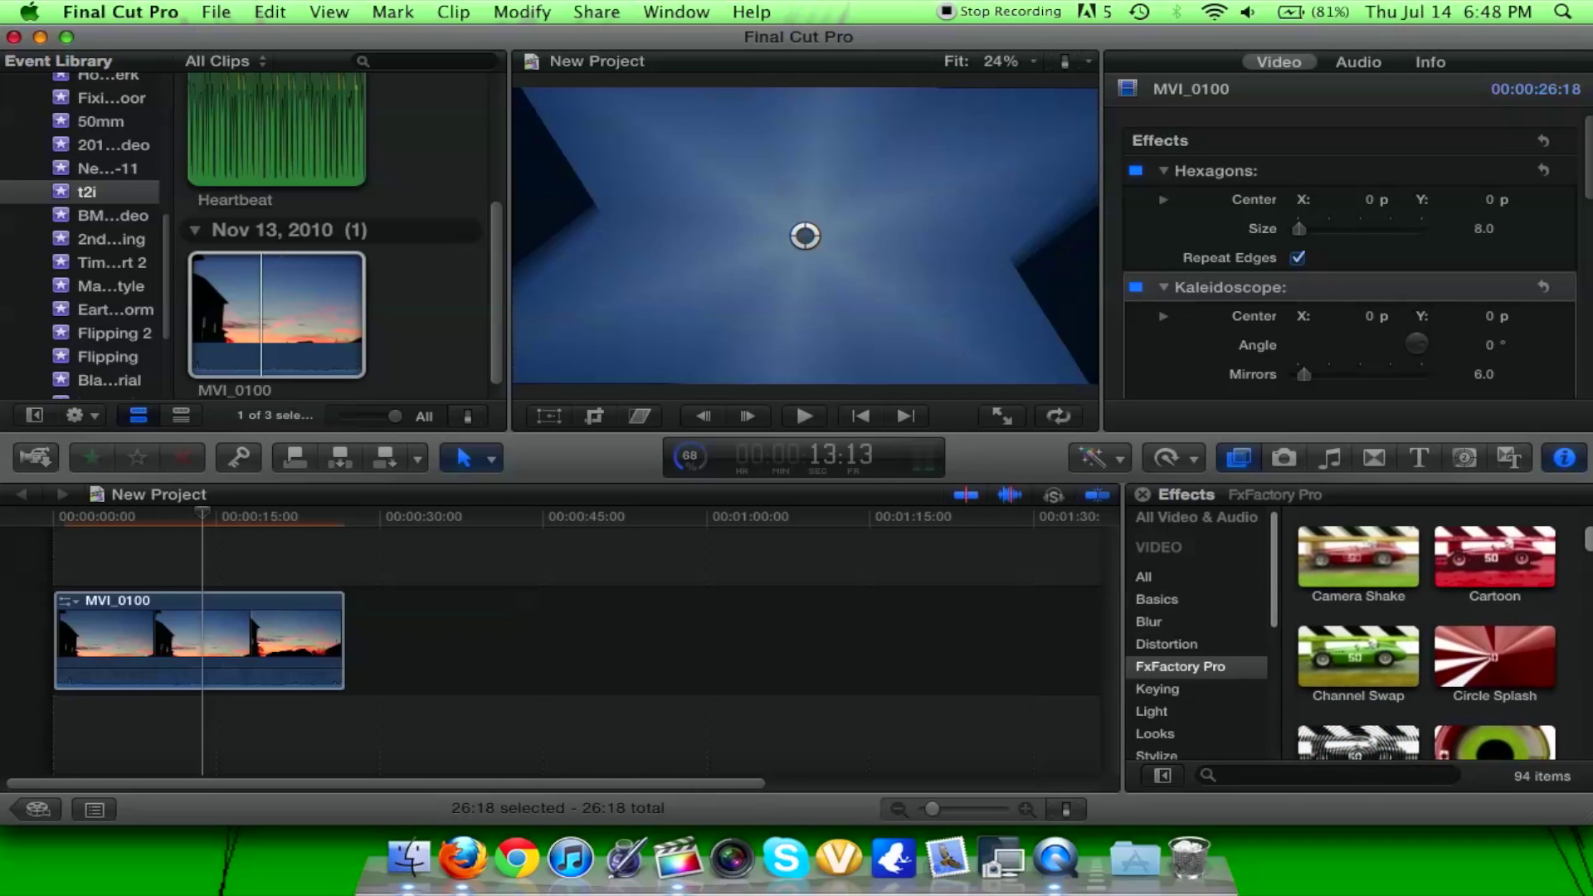
{"action": "scroll", "coordinate": [1428, 633], "scroll_direction": "up", "scroll_amount": 3}
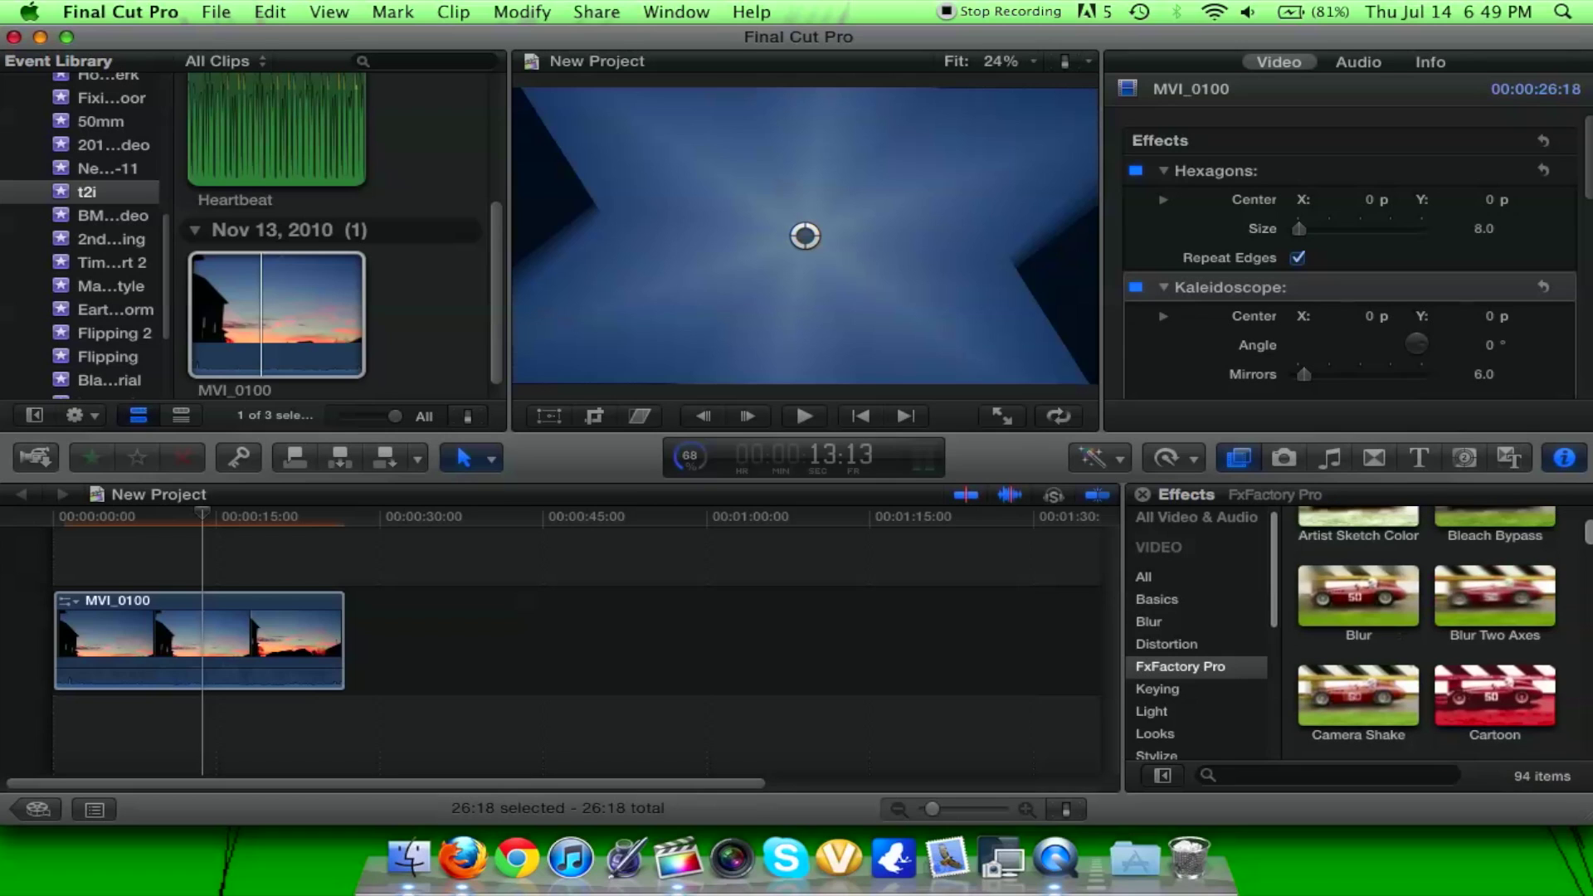